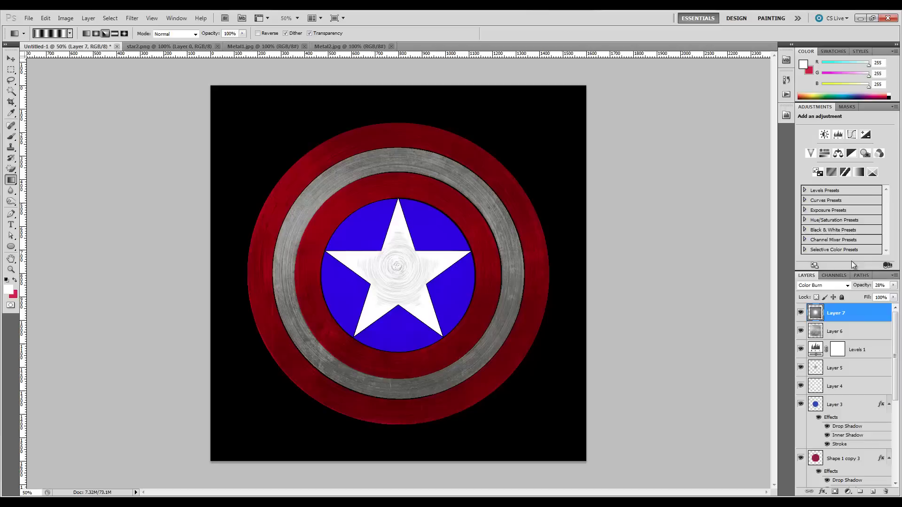
Add Layer 8 with a black-and-white angle gradient from the star's centre, in Overlay at 80% opacity.
click(874, 492)
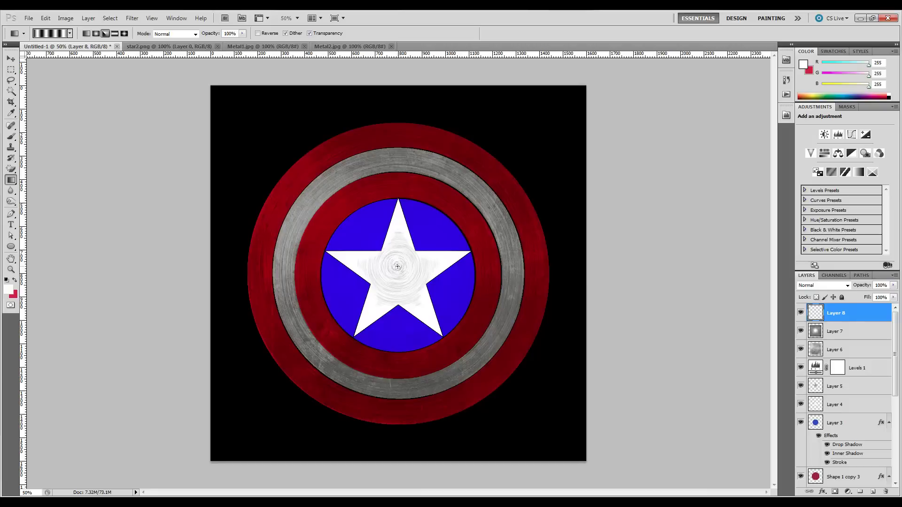
drag(397, 267, 395, 96)
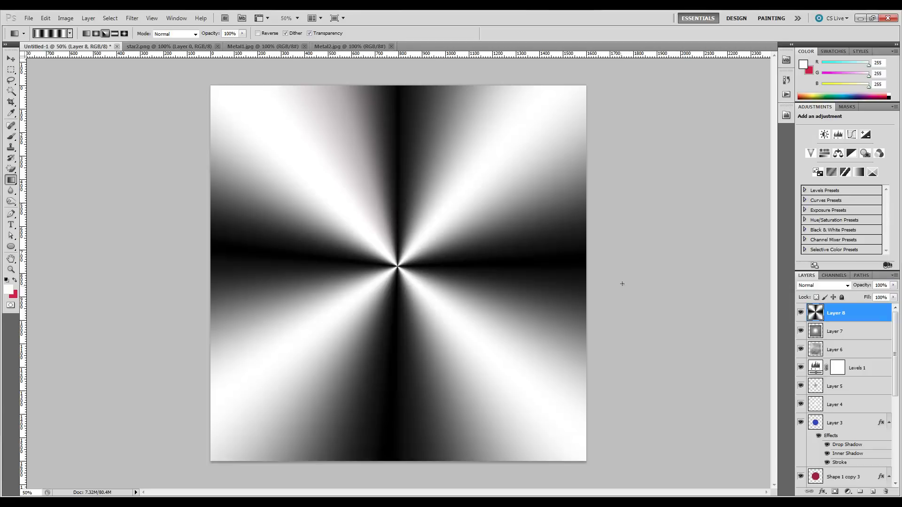
click(849, 286)
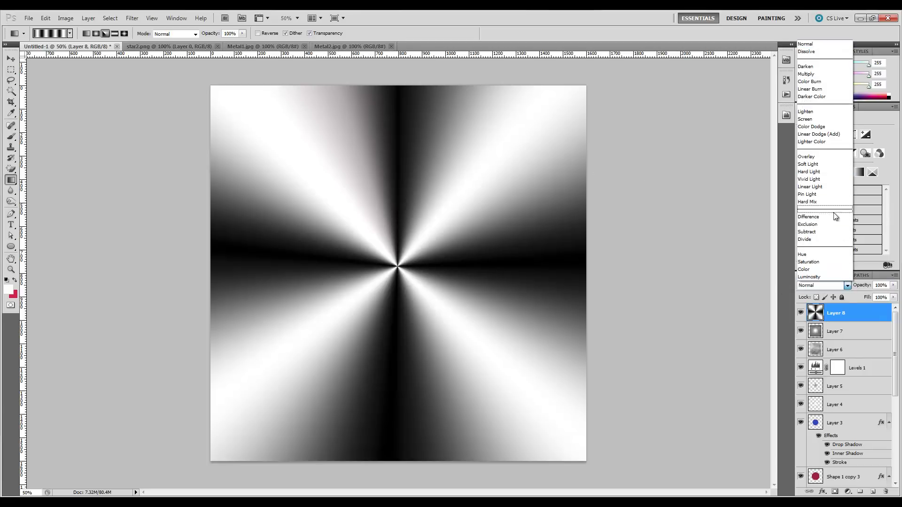
click(829, 159)
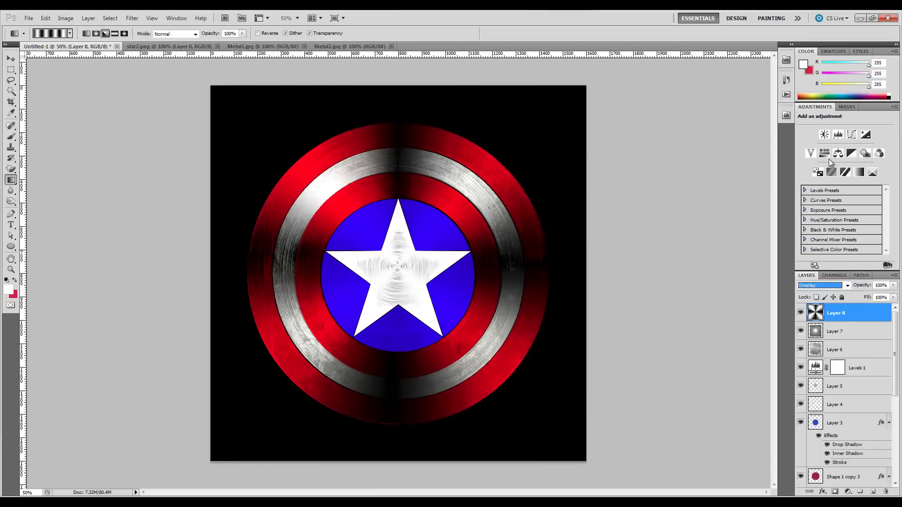
click(894, 285)
drag(894, 298, 885, 299)
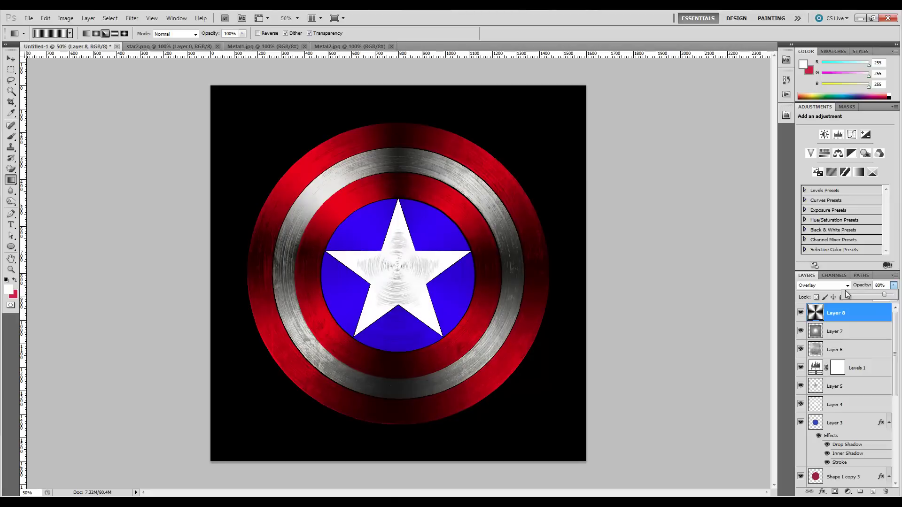
Duplicate Layer 8 as Layer 8 copy.
click(866, 314)
right_click(866, 316)
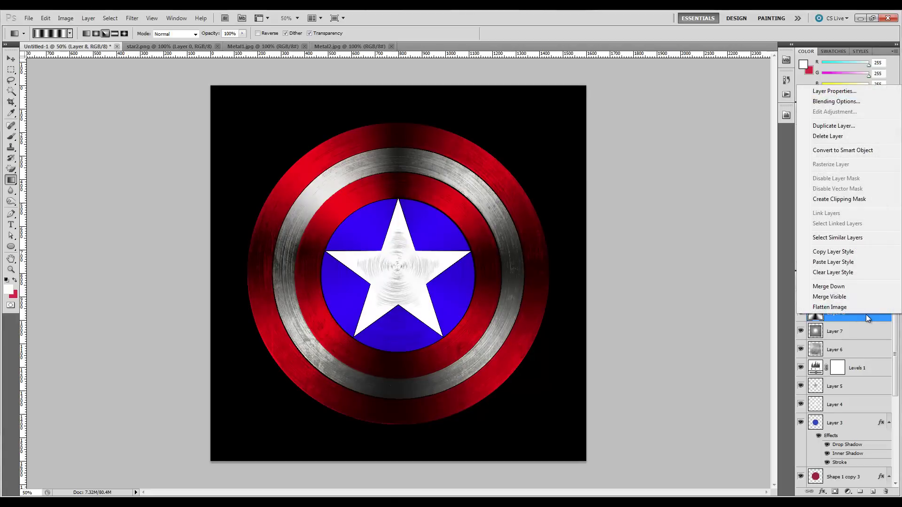
click(834, 125)
click(454, 136)
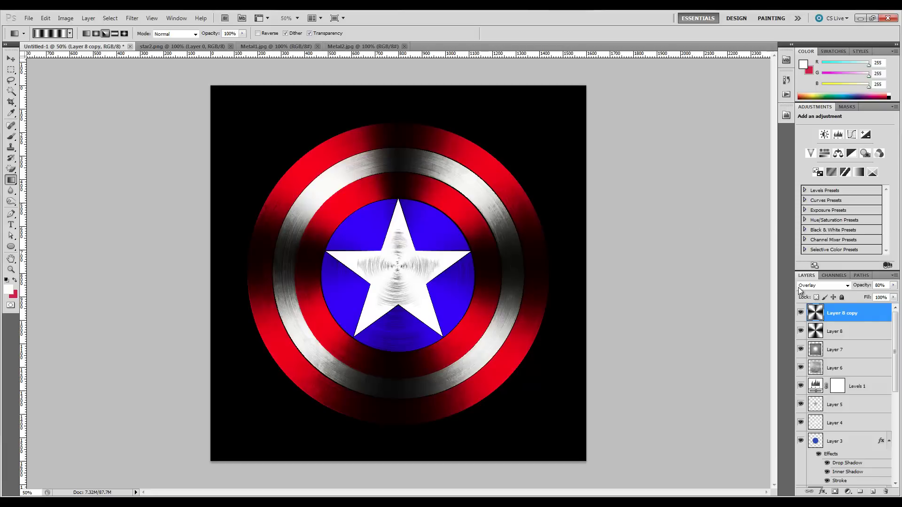
Set Layer 8 copy to Color Dodge blending at 20% opacity.
click(844, 286)
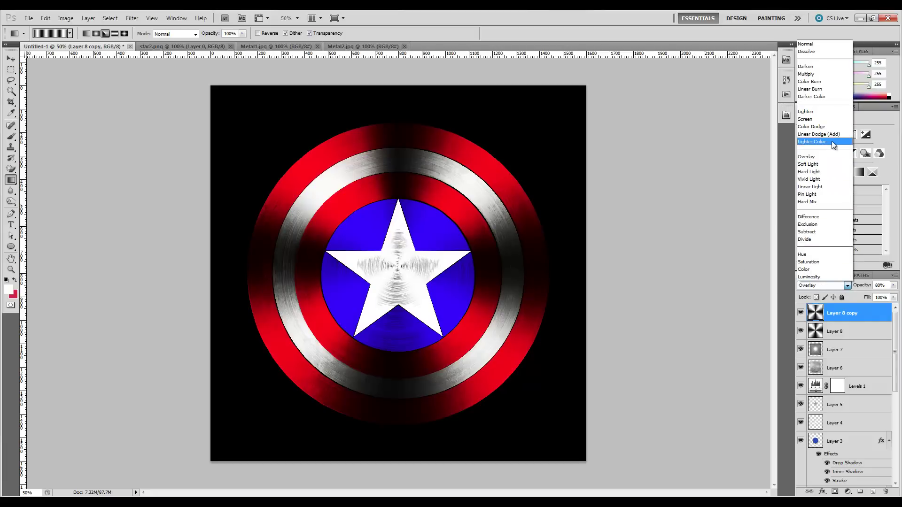
click(828, 129)
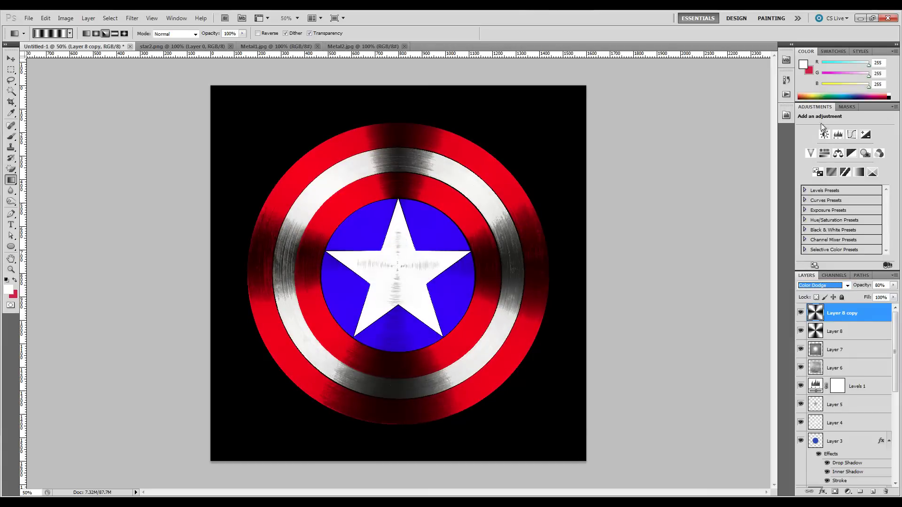
click(893, 285)
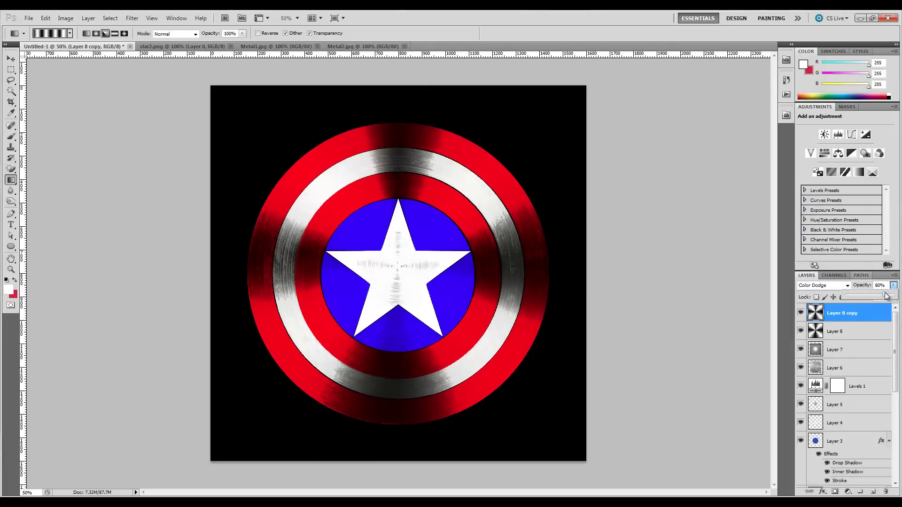
drag(884, 295, 867, 299)
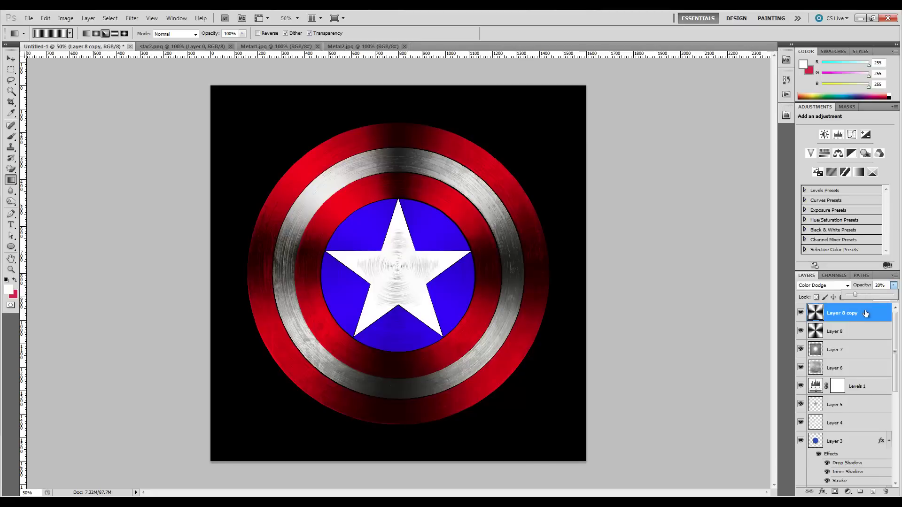
Browse the Image and Filter menus without applying anything.
click(866, 319)
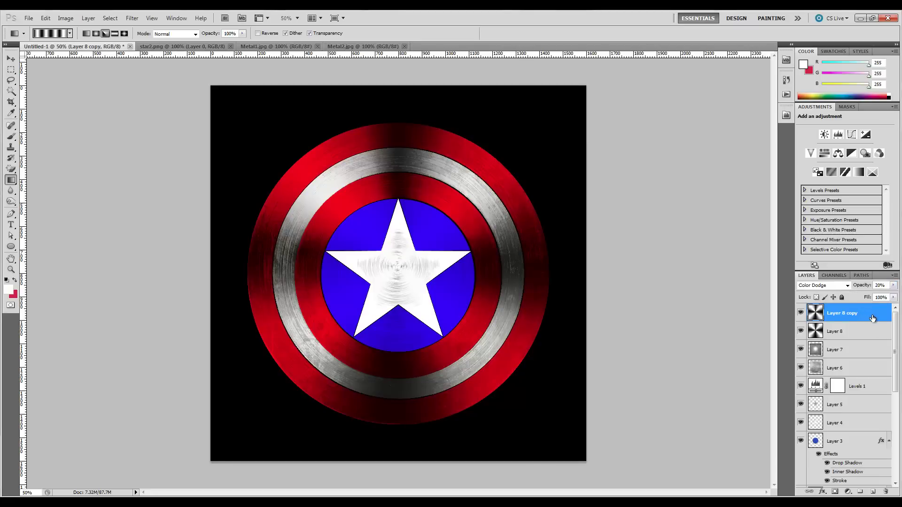
click(69, 19)
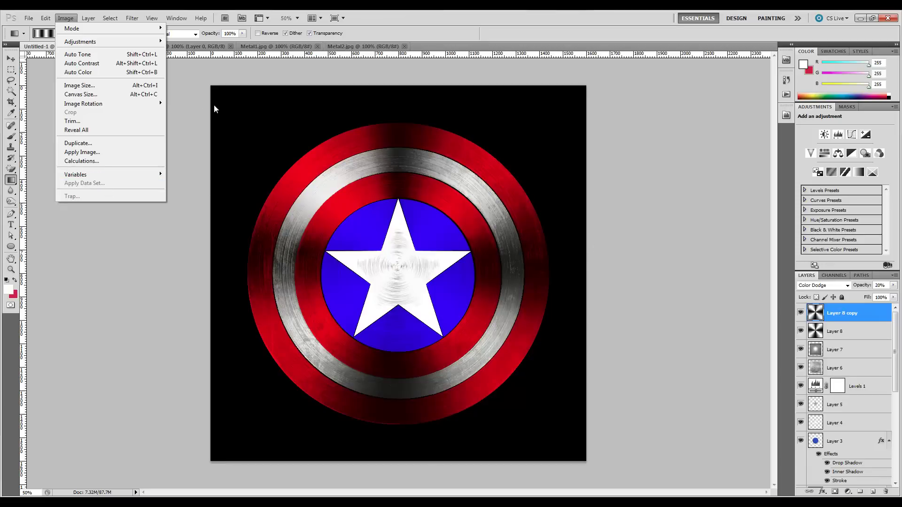
click(114, 253)
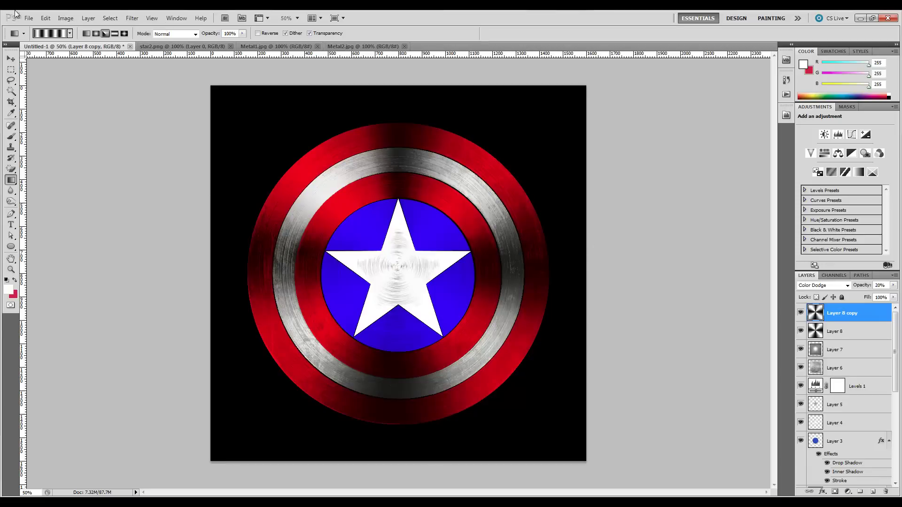
click(132, 18)
mouse_move(100, 18)
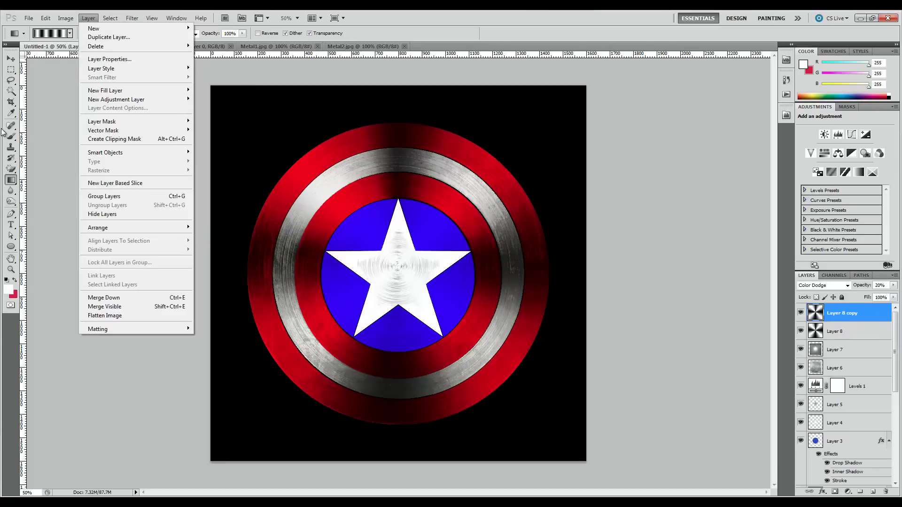
click(46, 94)
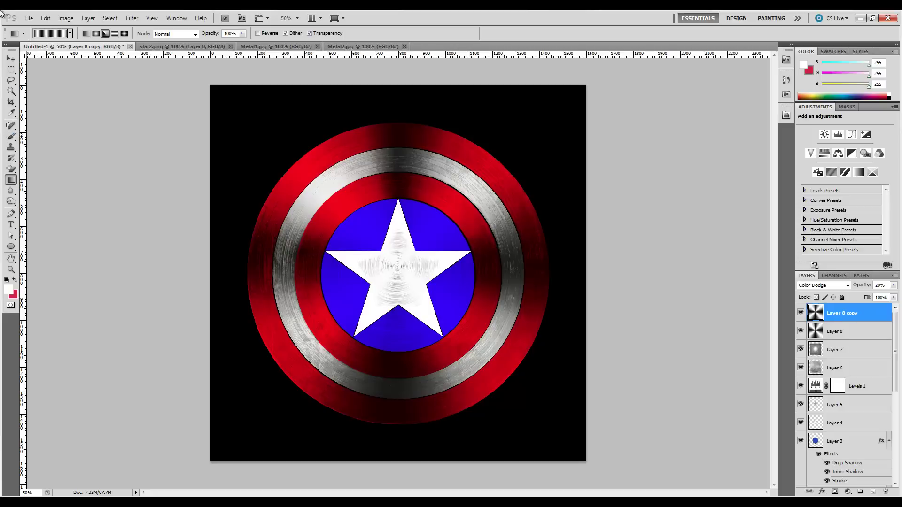
Add a Reveal All layer mask to Layer 8 copy.
click(83, 17)
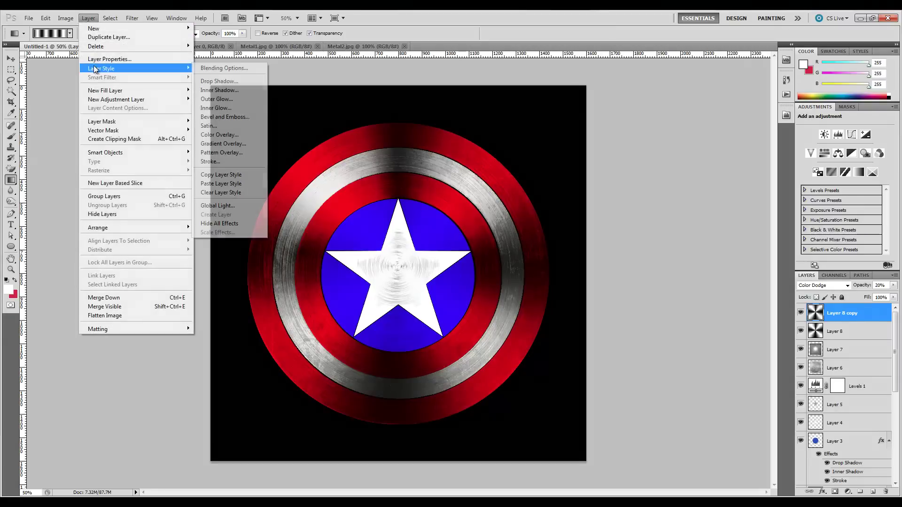
mouse_move(114, 121)
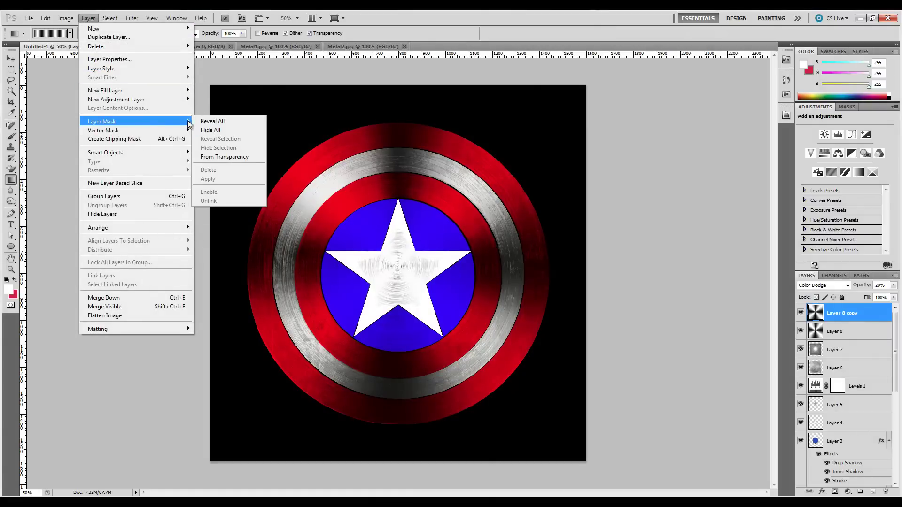
click(202, 121)
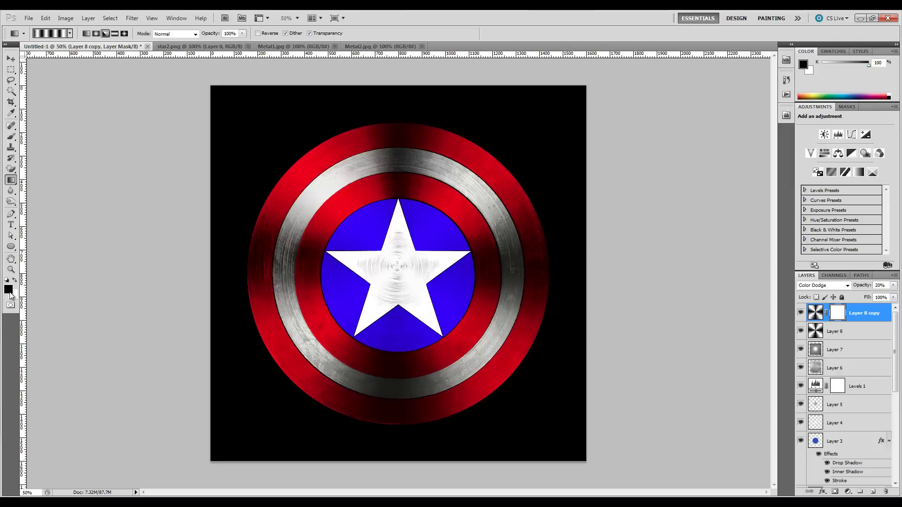
Set up the Brush tool at 150 px.
click(11, 137)
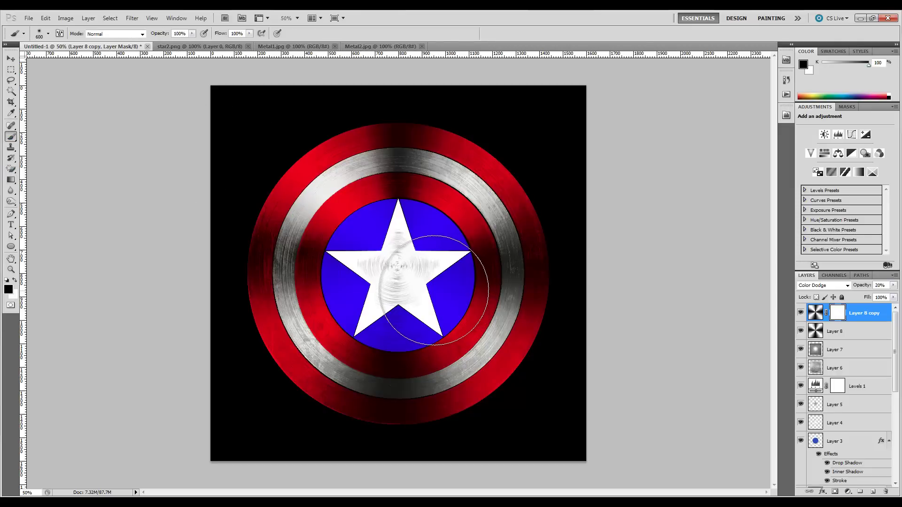
key(bracketleft)
key(bracketleft)
key(bracketleft)
key(bracketleft)
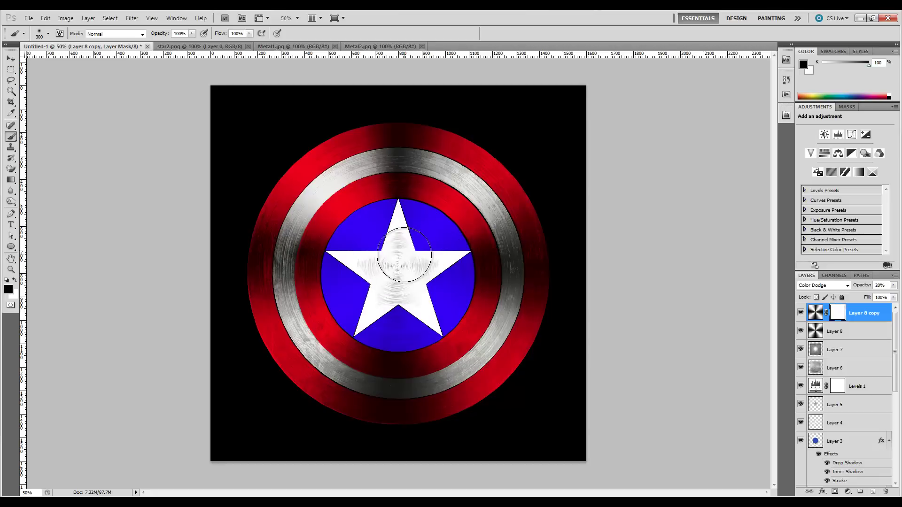
click(48, 34)
drag(86, 58, 66, 60)
click(326, 35)
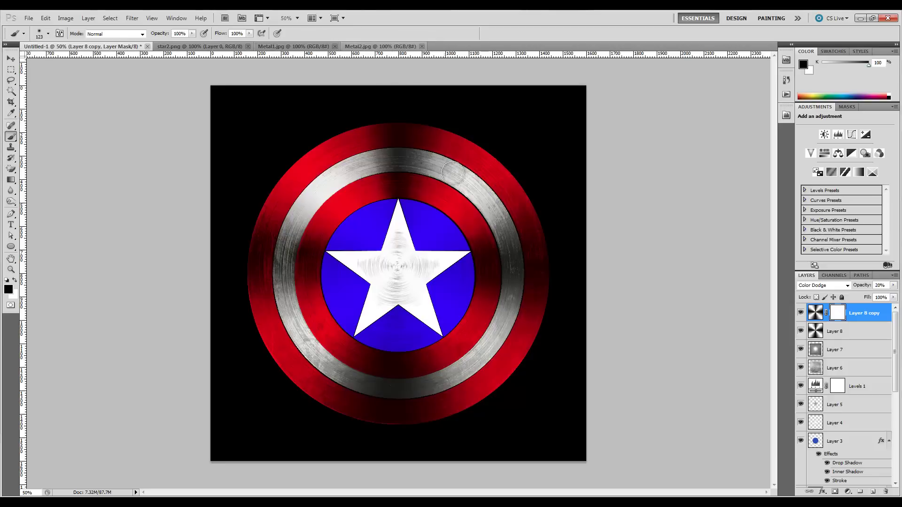
key(bracketright)
key(bracketright)
Paint black on the mask over the star's top, the silver ring and the blue circle's left side.
drag(399, 215, 409, 220)
mouse_move(321, 178)
mouse_down()
mouse_move(286, 213)
mouse_move(281, 275)
mouse_move(300, 333)
mouse_move(272, 295)
mouse_move(303, 347)
mouse_move(284, 311)
mouse_move(369, 403)
mouse_move(337, 376)
mouse_move(389, 403)
mouse_move(484, 373)
mouse_move(440, 381)
mouse_move(457, 380)
mouse_move(483, 296)
mouse_move(494, 328)
mouse_move(502, 315)
mouse_move(460, 185)
mouse_move(489, 211)
mouse_move(471, 179)
mouse_move(400, 144)
mouse_move(388, 174)
mouse_move(332, 162)
mouse_move(281, 201)
mouse_move(282, 229)
mouse_move(310, 192)
mouse_move(332, 210)
mouse_move(301, 225)
mouse_move(317, 203)
mouse_move(300, 185)
mouse_move(321, 348)
mouse_up()
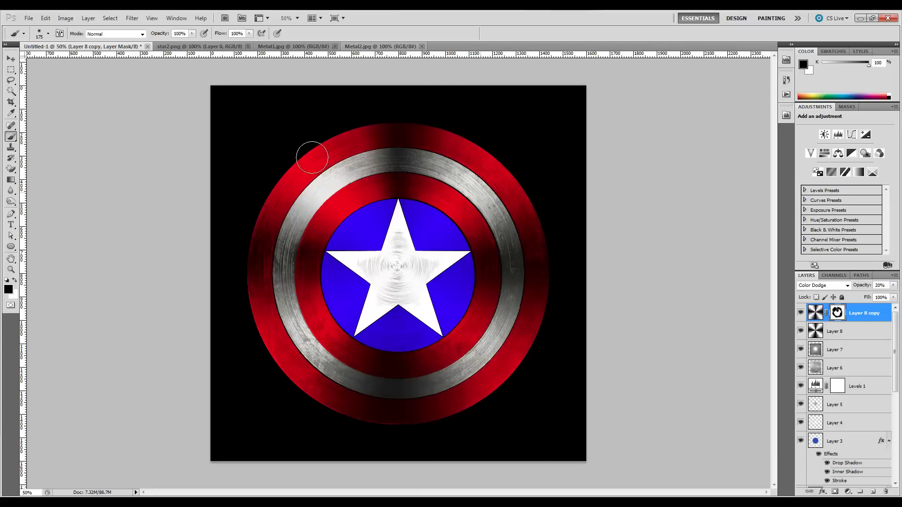
drag(324, 267, 339, 295)
Pick the Blur tool and shrink its brush to 175 px.
click(9, 189)
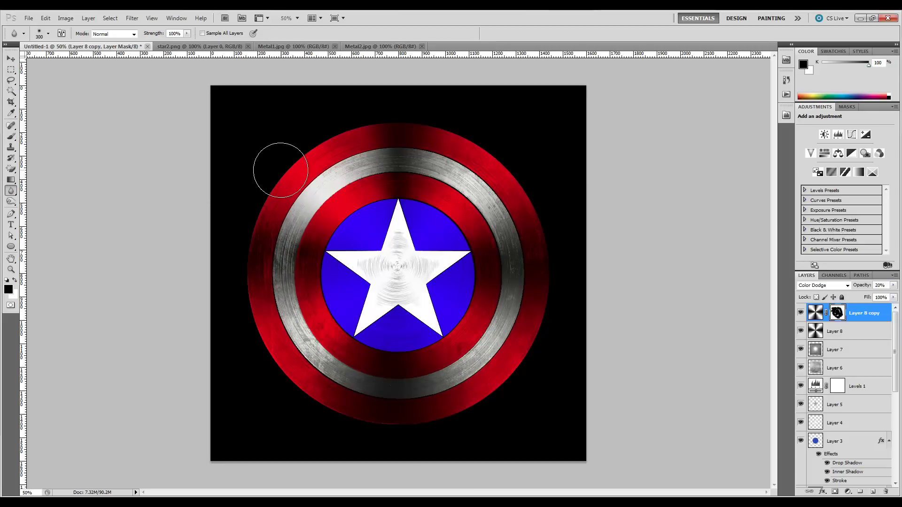
key(bracketleft)
key(bracketleft)
key(bracketleft)
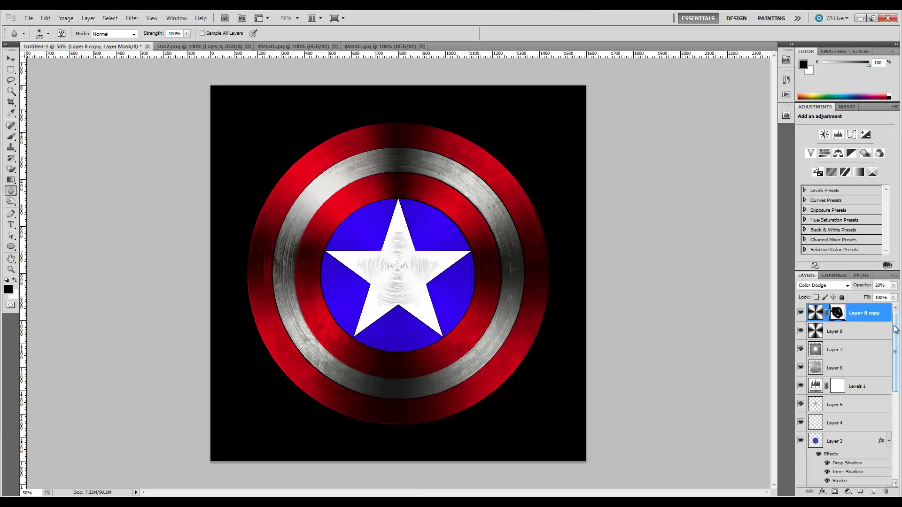
Load Shape 1's outer circle as a selection and add empty Layer 9 on top.
drag(893, 325, 900, 445)
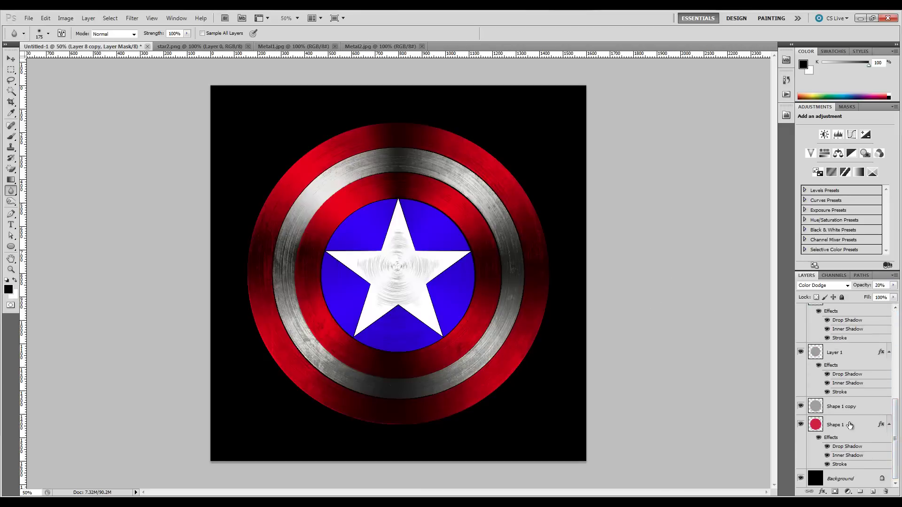
ctrl+click(821, 427)
drag(898, 429, 888, 308)
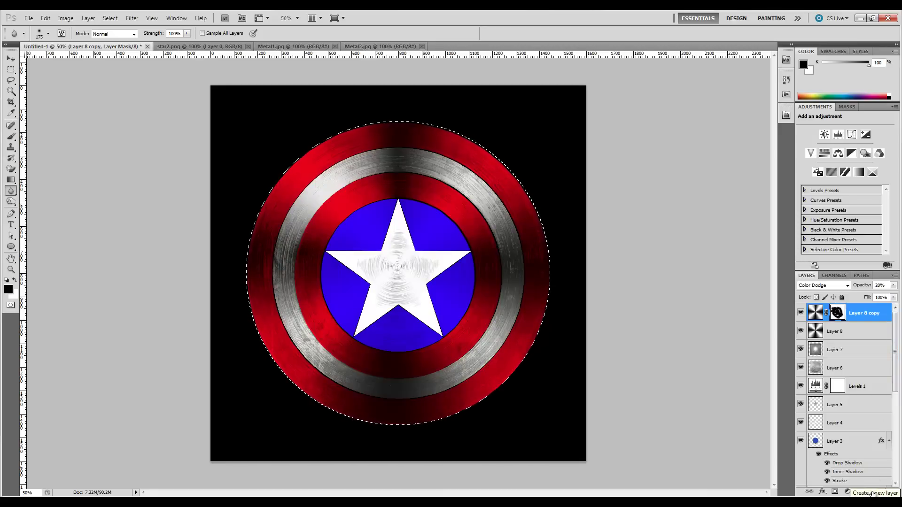
click(873, 492)
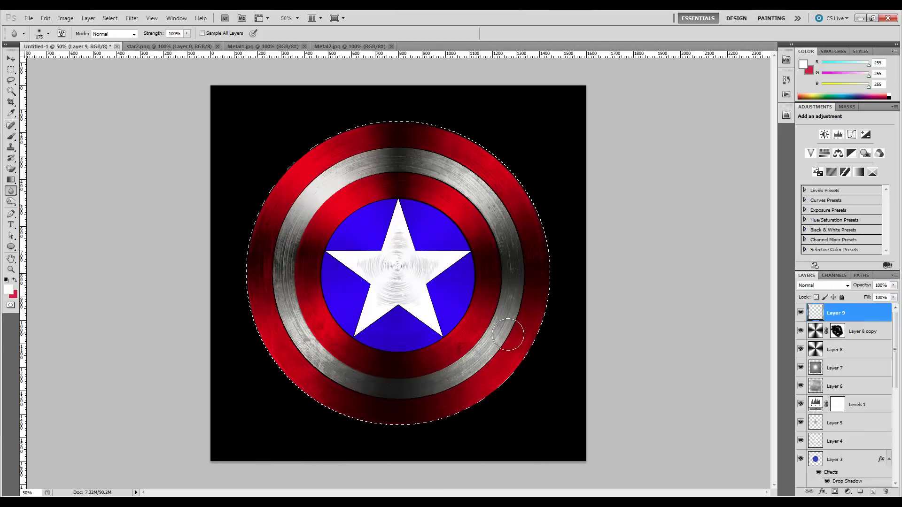
Set the foreground colour to white and the background to black.
click(132, 19)
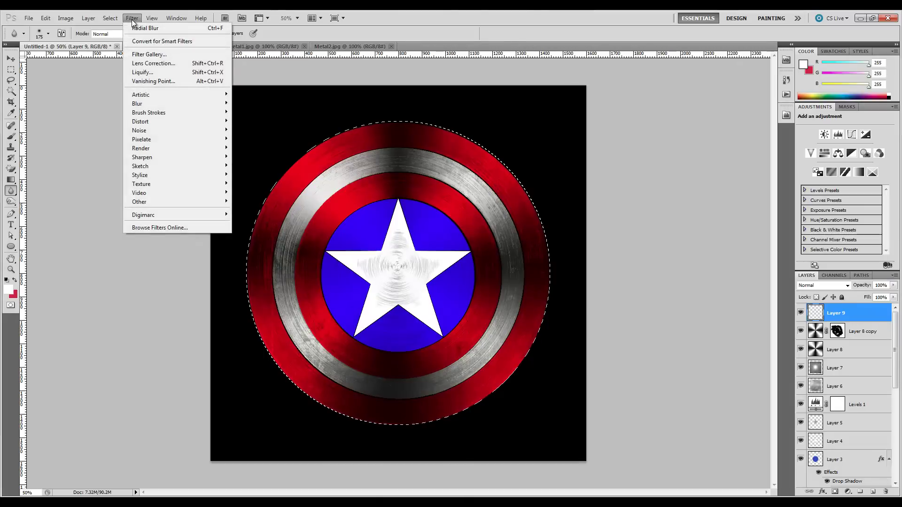
mouse_move(161, 132)
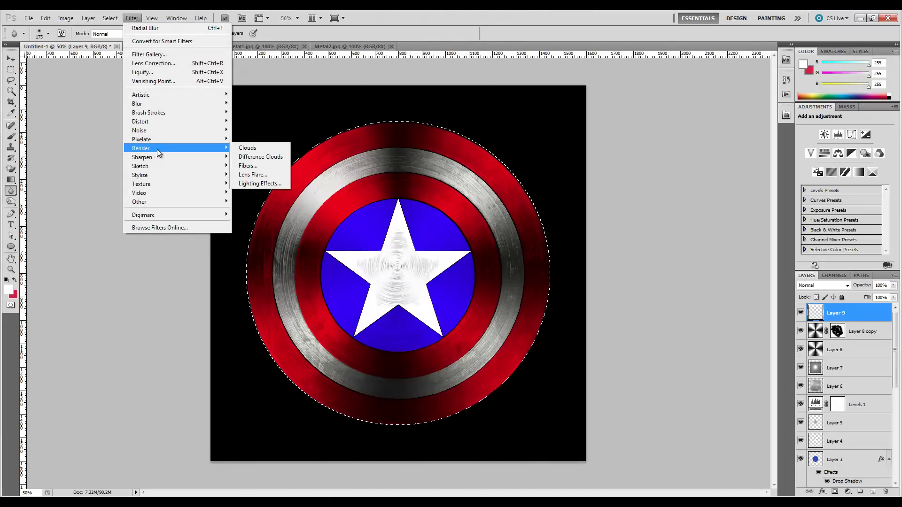
mouse_move(219, 153)
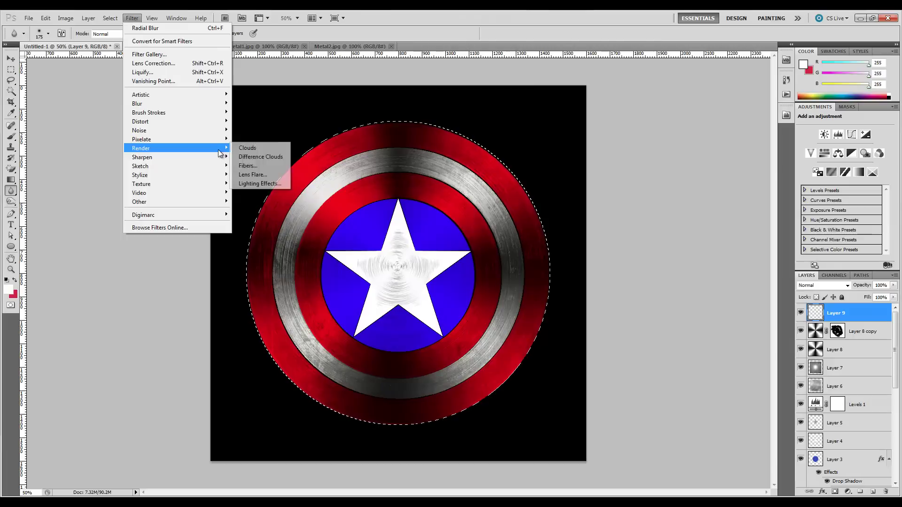
click(14, 281)
click(9, 289)
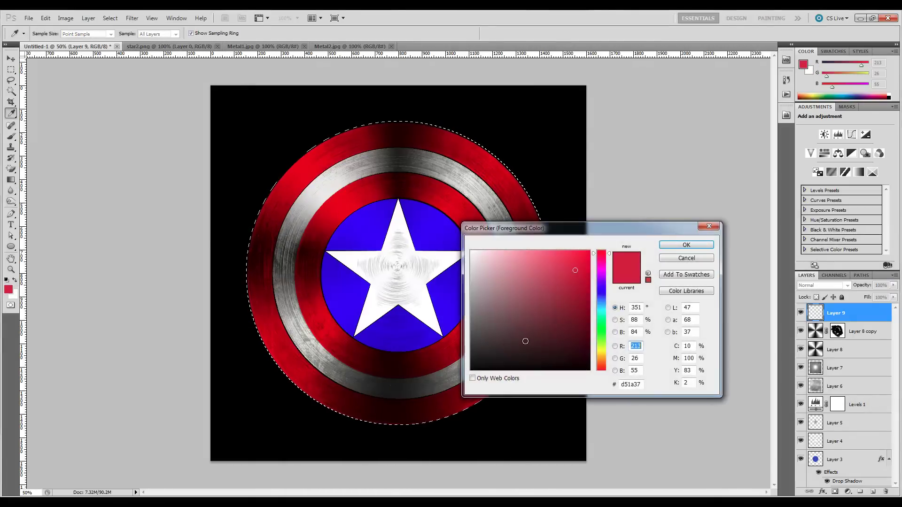
click(269, 193)
click(702, 246)
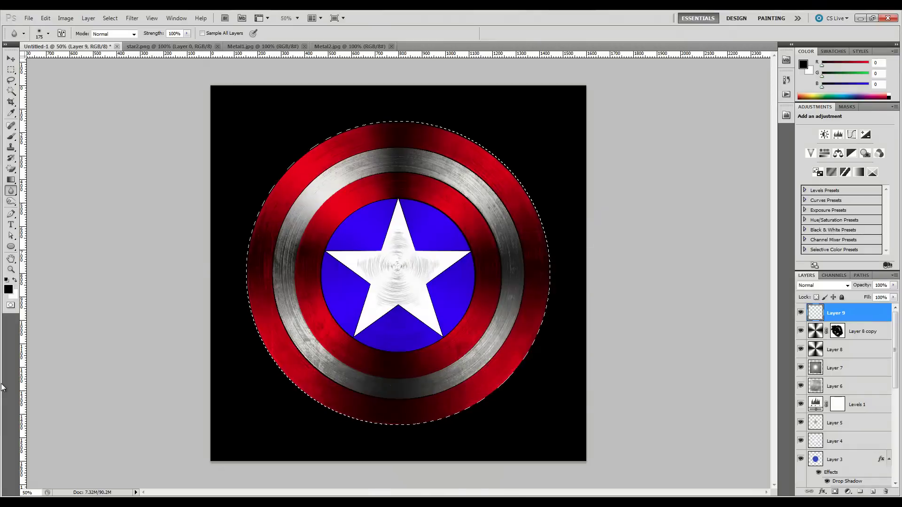
click(15, 281)
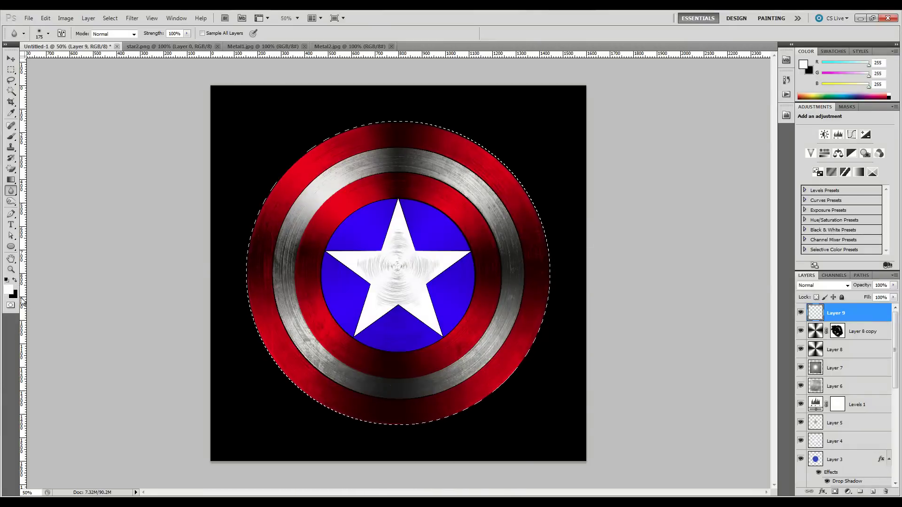
Render Clouds into the circular selection on Layer 9.
click(109, 18)
mouse_move(129, 17)
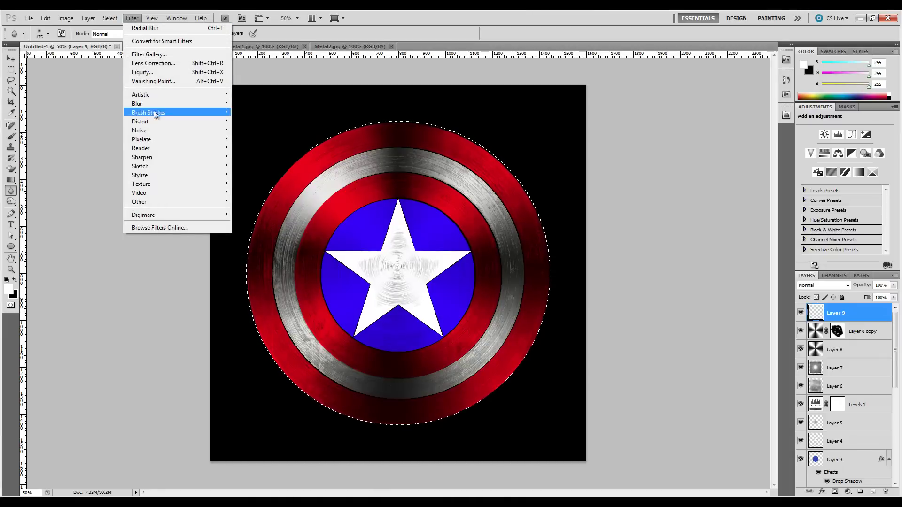
mouse_move(158, 148)
click(241, 148)
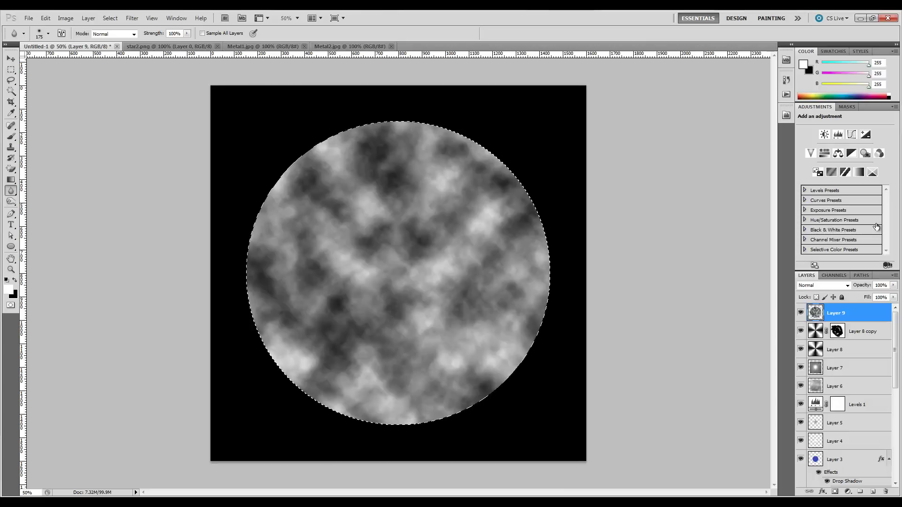
Blend the Layer 9 clouds in Soft Light at 65% opacity.
click(847, 286)
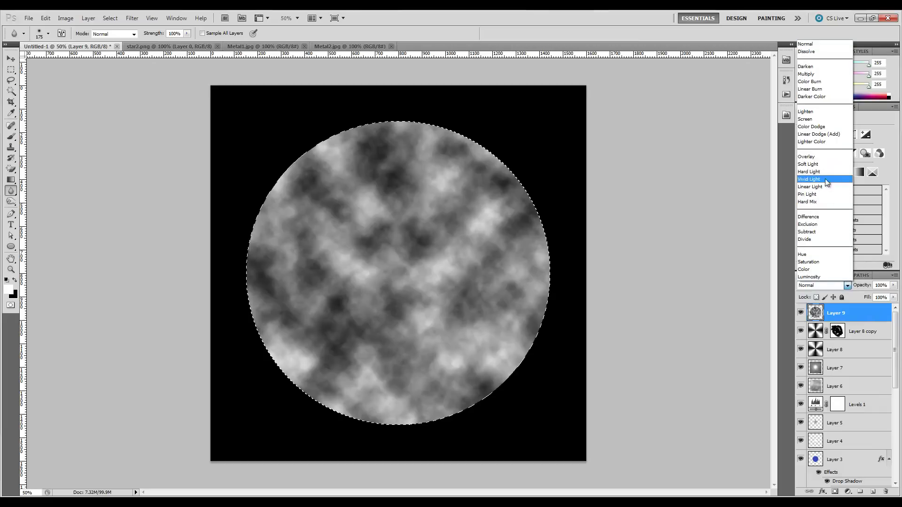
click(823, 164)
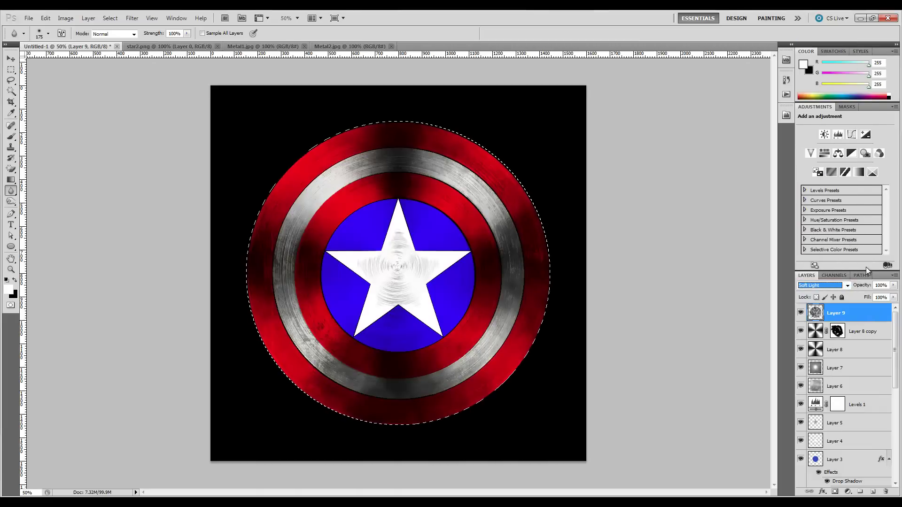
click(893, 285)
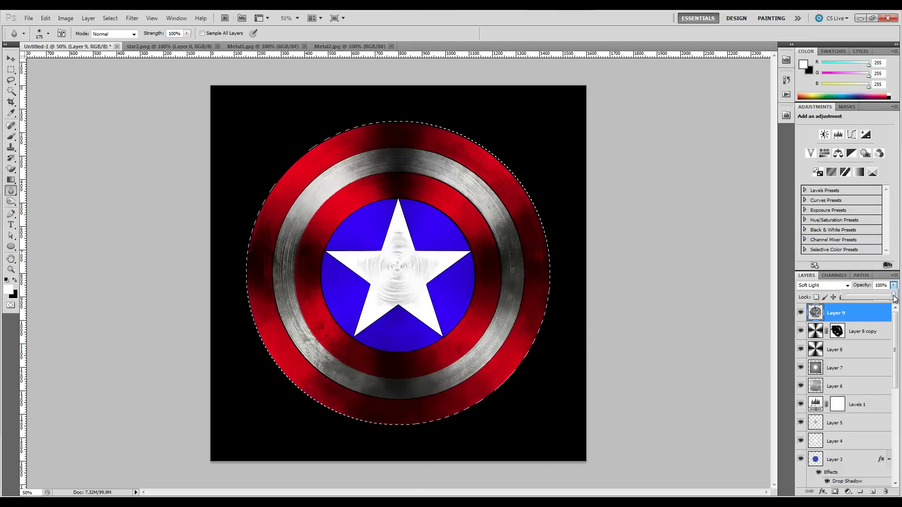
drag(894, 298, 882, 301)
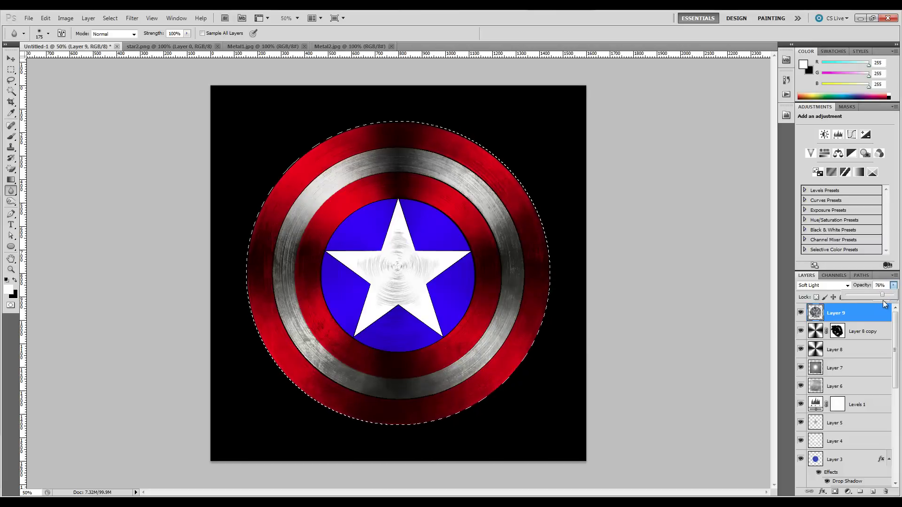
drag(877, 300, 876, 300)
click(776, 256)
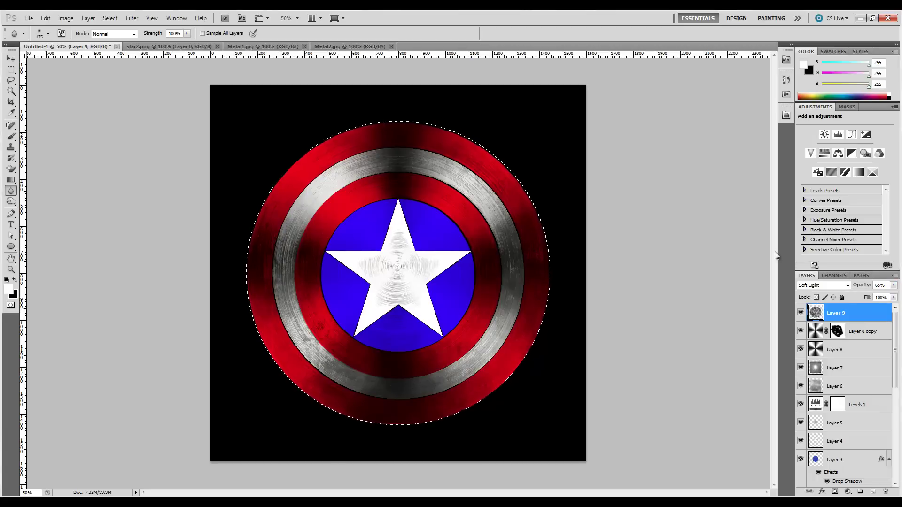
Add a Levels adjustment with inputs 14 / 1.00 / 236, then stamp visible layers into Layer 10.
click(848, 492)
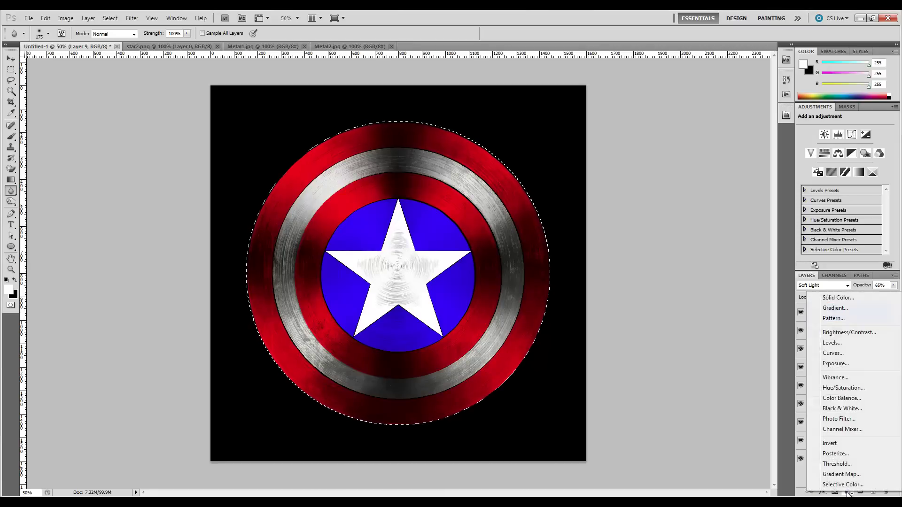
click(841, 347)
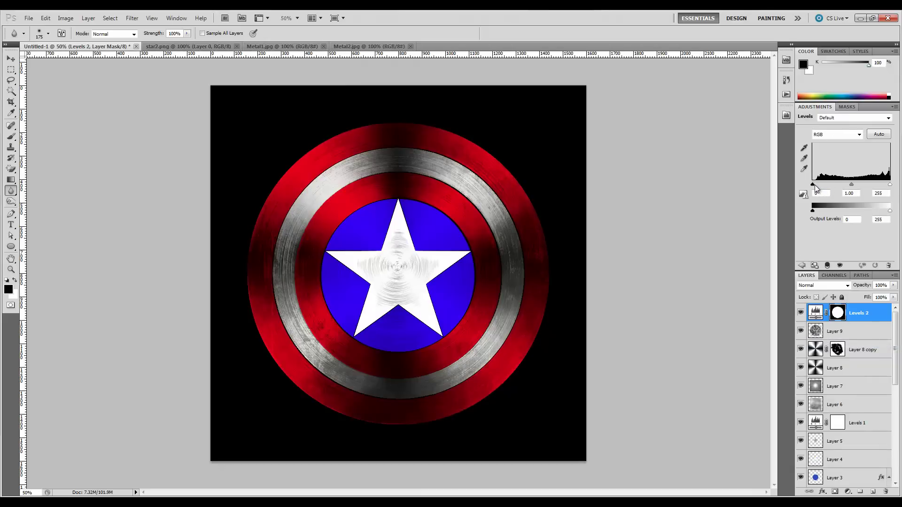
drag(813, 184, 884, 187)
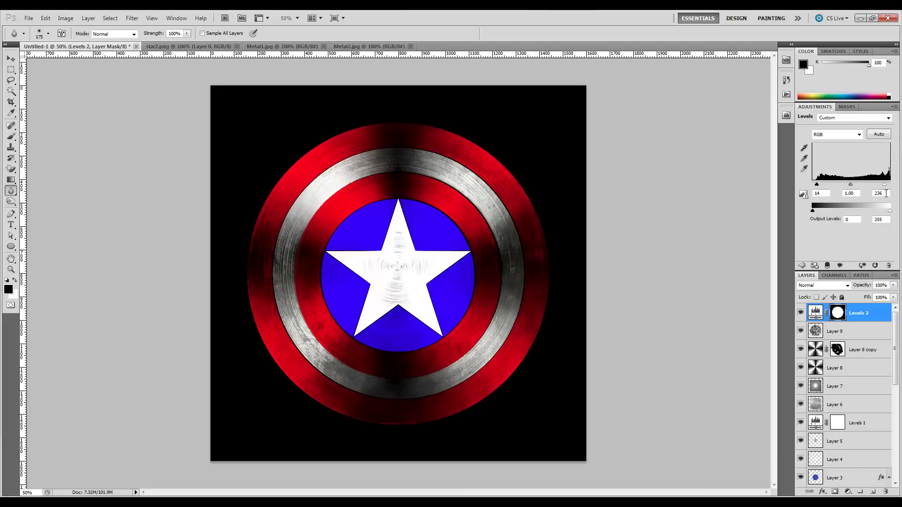
click(879, 318)
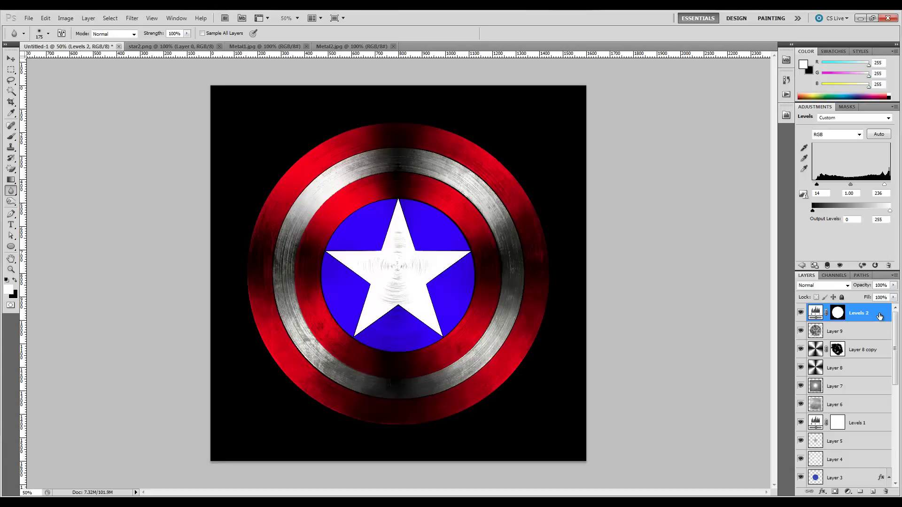
key(ctrl+alt+shift+e)
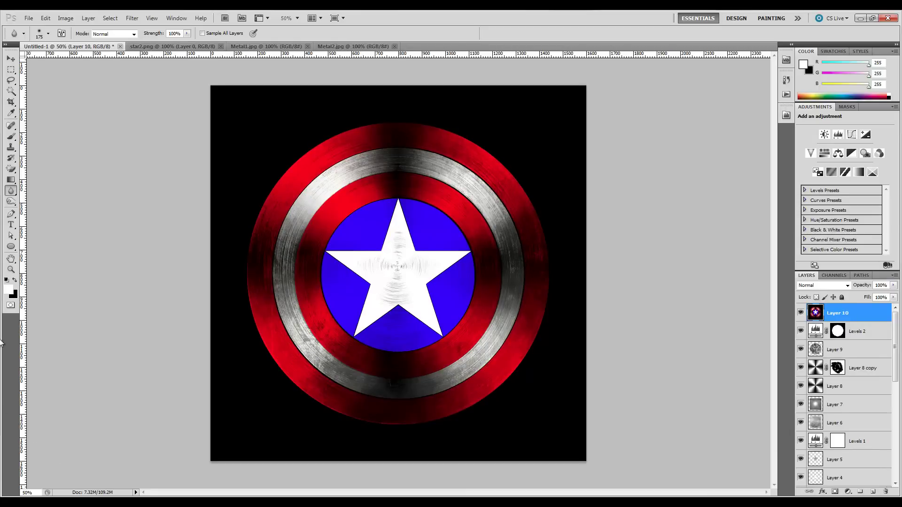
Burn the lower-left and lower-right parts of the silver ring with the Burn tool on Highlights.
click(8, 204)
click(8, 204)
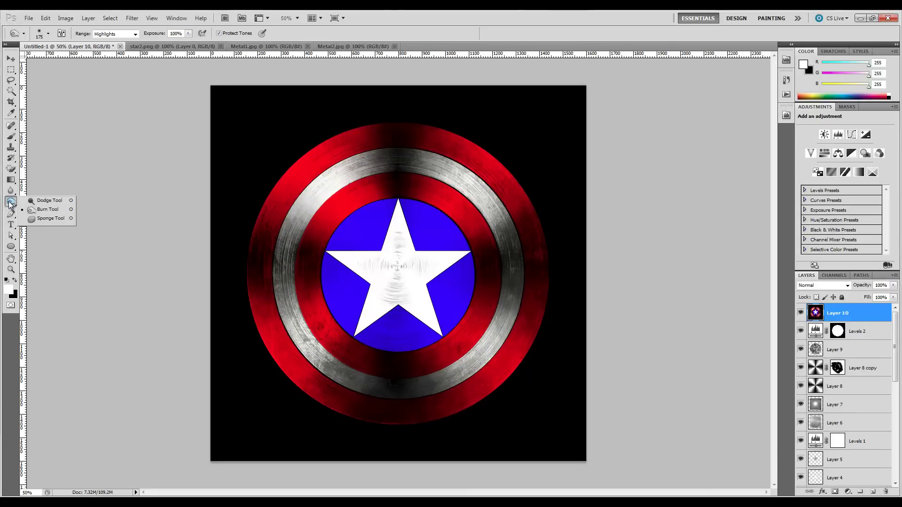
click(47, 209)
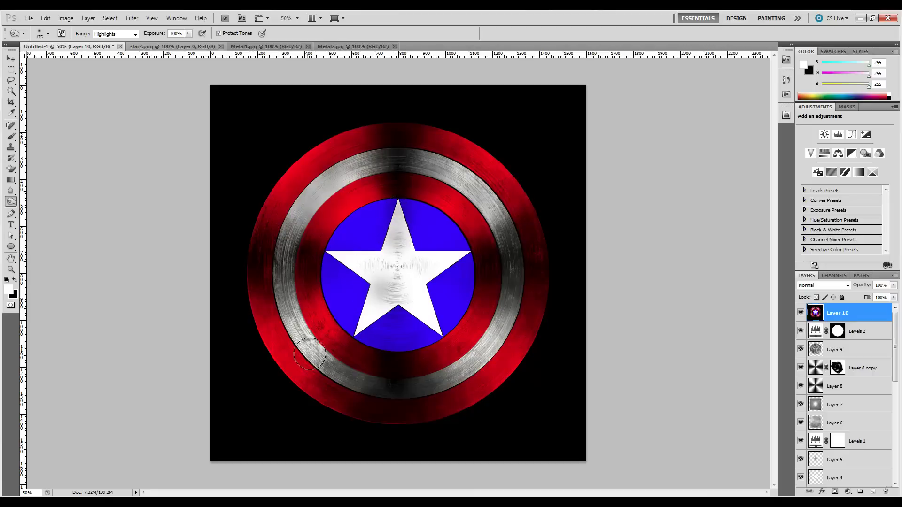
mouse_move(310, 355)
mouse_down()
mouse_move(283, 310)
mouse_move(315, 357)
mouse_up()
mouse_move(498, 320)
mouse_down()
mouse_move(488, 343)
mouse_move(443, 374)
mouse_move(498, 336)
mouse_move(510, 294)
mouse_move(456, 366)
mouse_up()
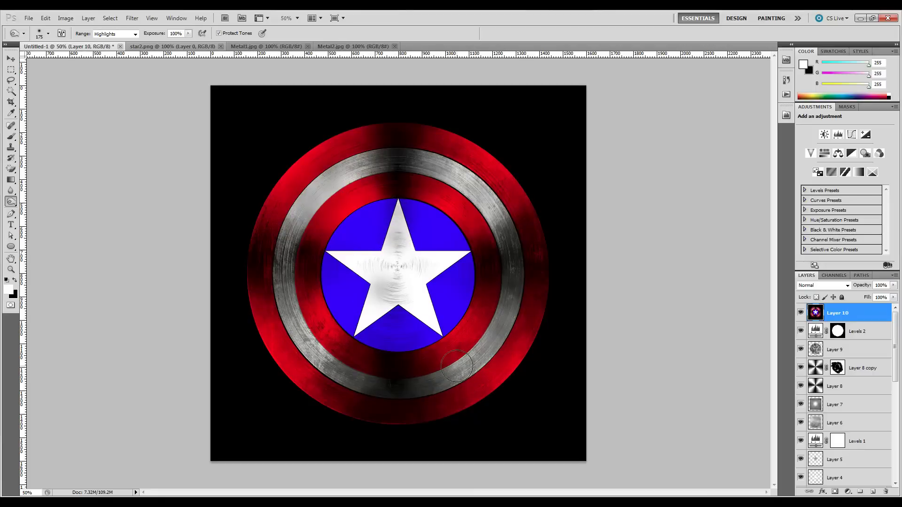
Set Dodge exposure to 30% and brighten the star's upper arm and silver ring patches.
click(188, 33)
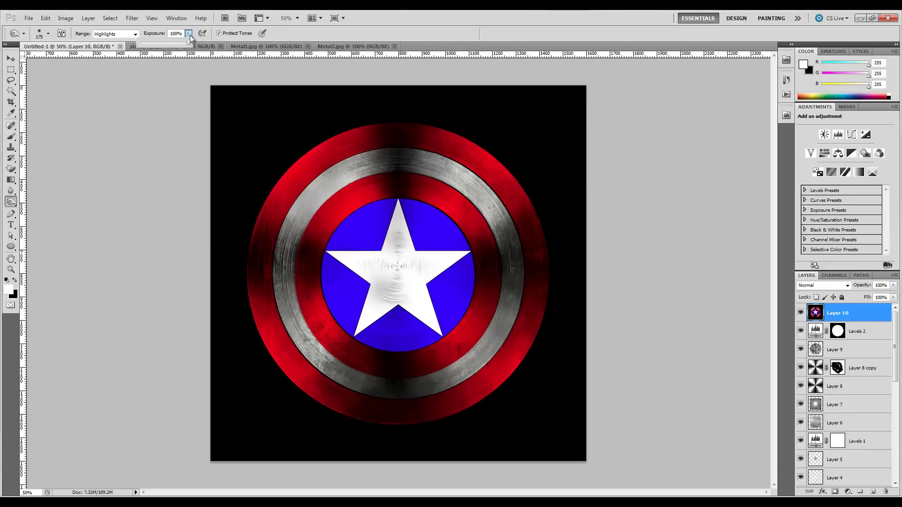
drag(190, 35, 155, 44)
mouse_move(383, 240)
mouse_down()
mouse_move(392, 218)
mouse_move(369, 272)
mouse_move(345, 260)
mouse_move(359, 271)
mouse_move(468, 287)
mouse_up()
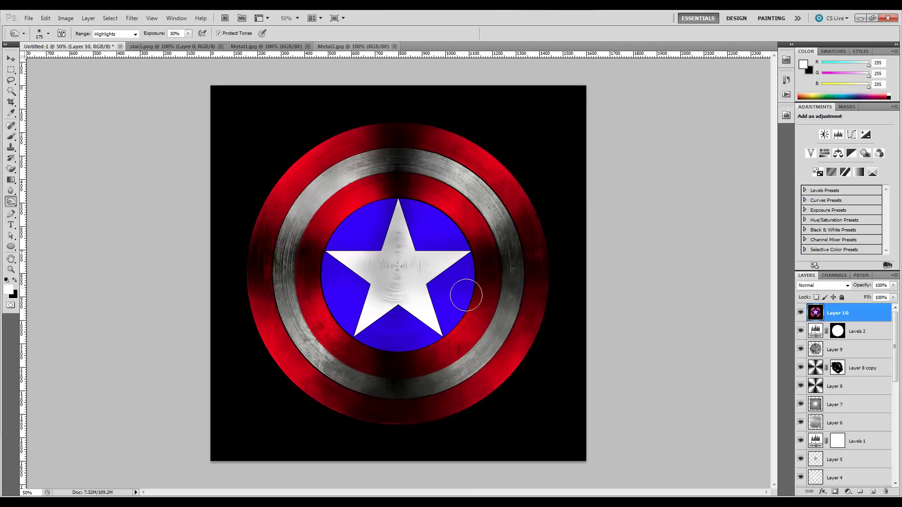
mouse_move(319, 197)
mouse_down()
mouse_move(339, 180)
mouse_move(322, 186)
mouse_up()
mouse_move(281, 263)
mouse_down()
mouse_move(294, 250)
mouse_move(298, 262)
mouse_up()
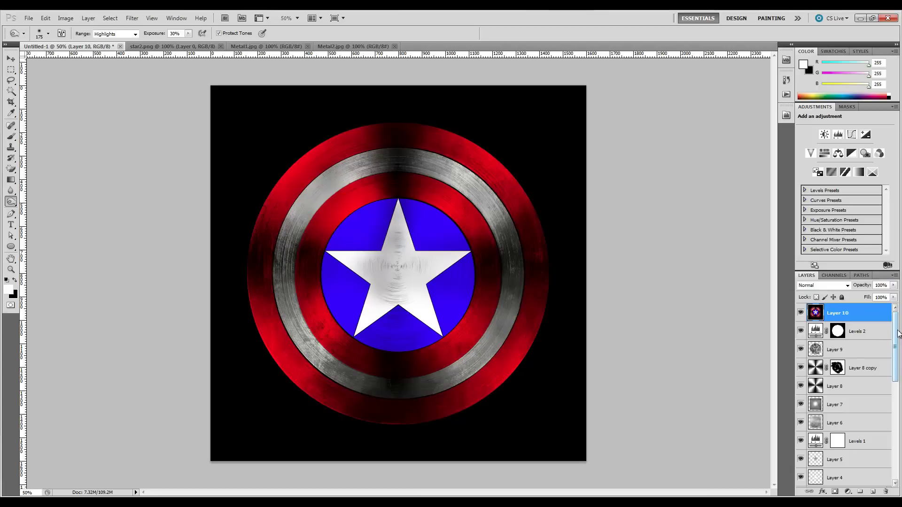
Dodge the white star's centre and right arm for a brighter metallic highlight.
drag(898, 334, 898, 334)
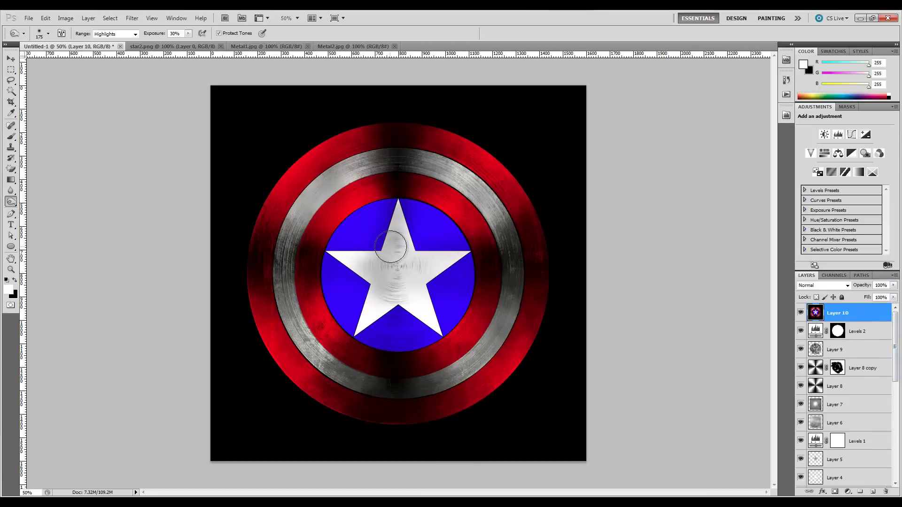
mouse_move(397, 238)
mouse_down()
mouse_move(380, 276)
mouse_move(420, 304)
mouse_move(396, 271)
mouse_move(413, 264)
mouse_move(394, 278)
mouse_move(399, 235)
mouse_move(402, 275)
mouse_move(433, 271)
mouse_move(400, 278)
mouse_move(360, 262)
mouse_move(396, 245)
mouse_up()
mouse_move(383, 278)
mouse_down()
mouse_move(406, 290)
mouse_move(404, 256)
mouse_move(492, 245)
mouse_move(423, 271)
mouse_move(479, 267)
mouse_move(364, 267)
mouse_move(274, 253)
mouse_move(334, 257)
mouse_move(308, 267)
mouse_move(389, 311)
mouse_move(401, 284)
mouse_move(380, 385)
mouse_move(390, 353)
mouse_move(372, 329)
mouse_move(428, 312)
mouse_move(363, 345)
mouse_move(414, 359)
mouse_move(342, 373)
mouse_move(457, 371)
mouse_up()
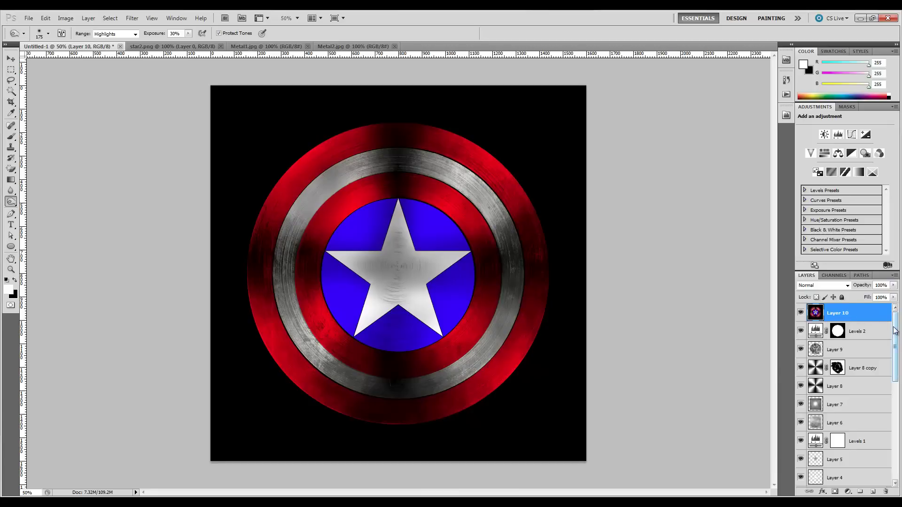
Load the Shape 1 circle as a selection and cut that area out of Layer 10.
drag(897, 329, 901, 457)
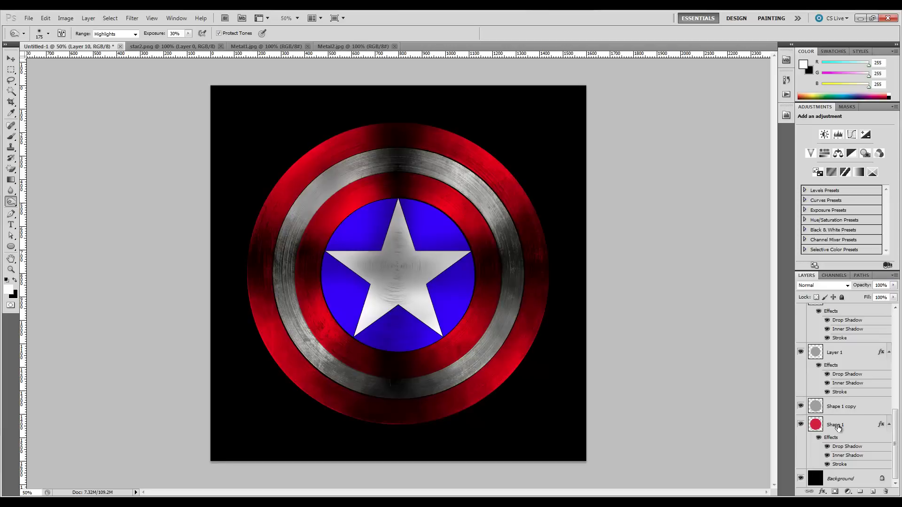
ctrl+click(819, 428)
drag(897, 445, 897, 348)
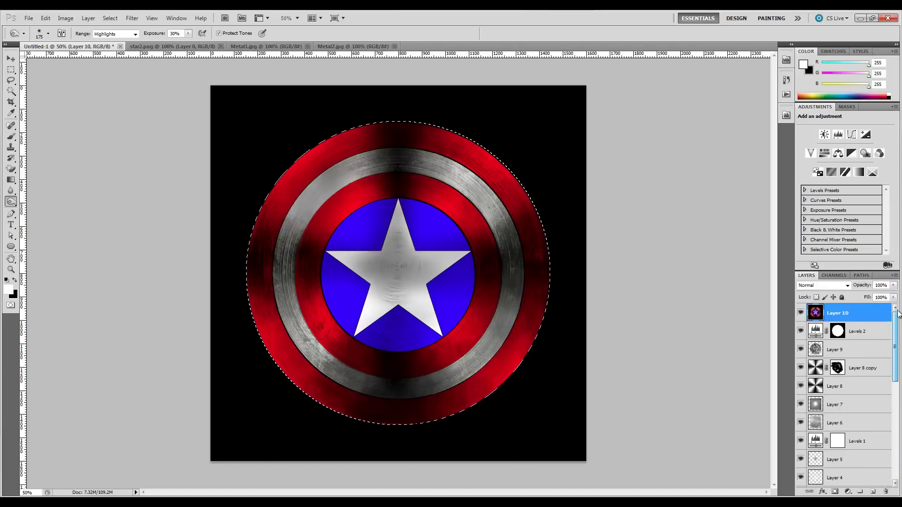
click(855, 314)
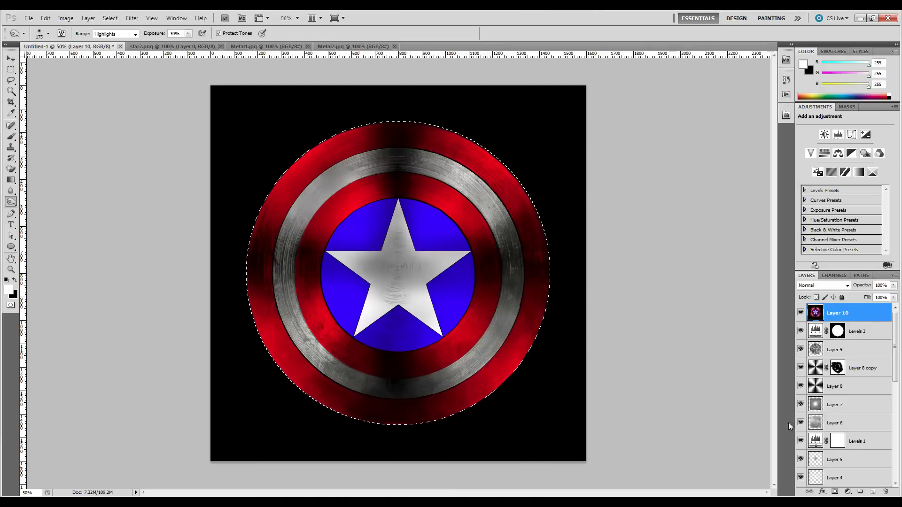
click(63, 18)
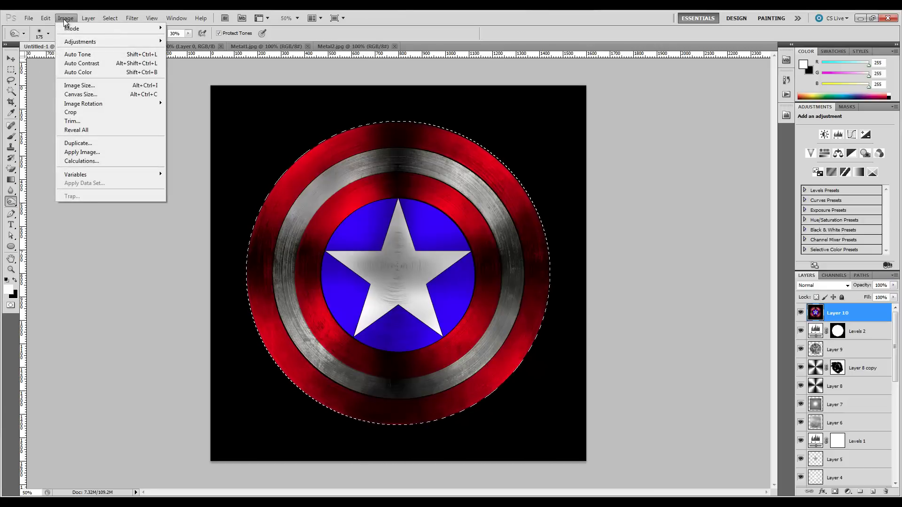
mouse_move(46, 18)
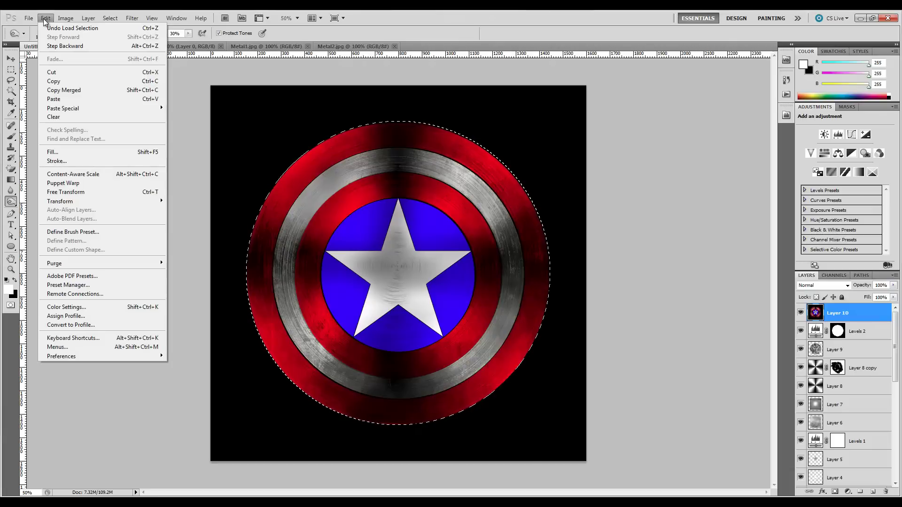
click(52, 74)
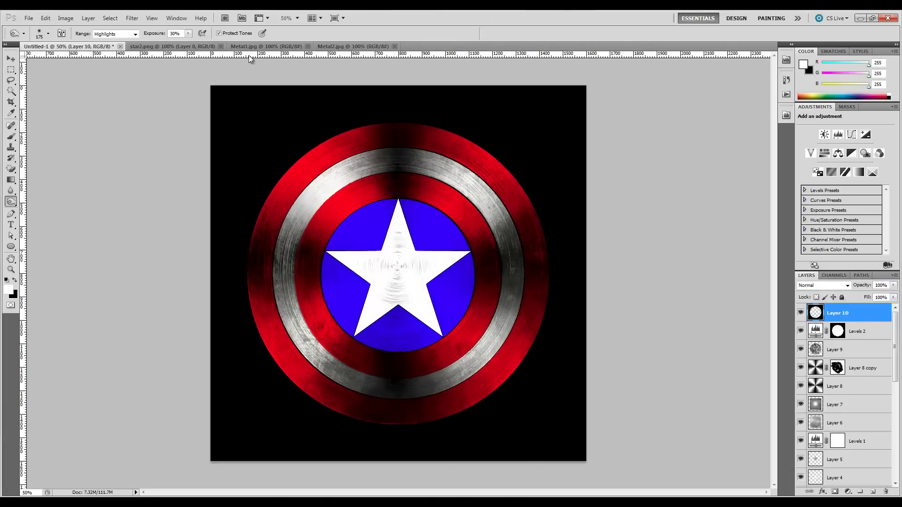
Create a new document 1600 pixels wide by 1600 pixels high.
click(33, 22)
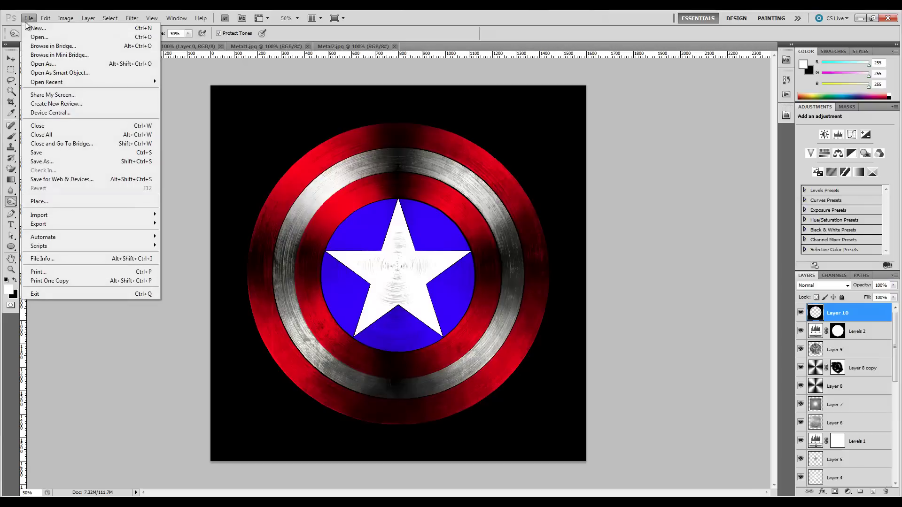
click(35, 29)
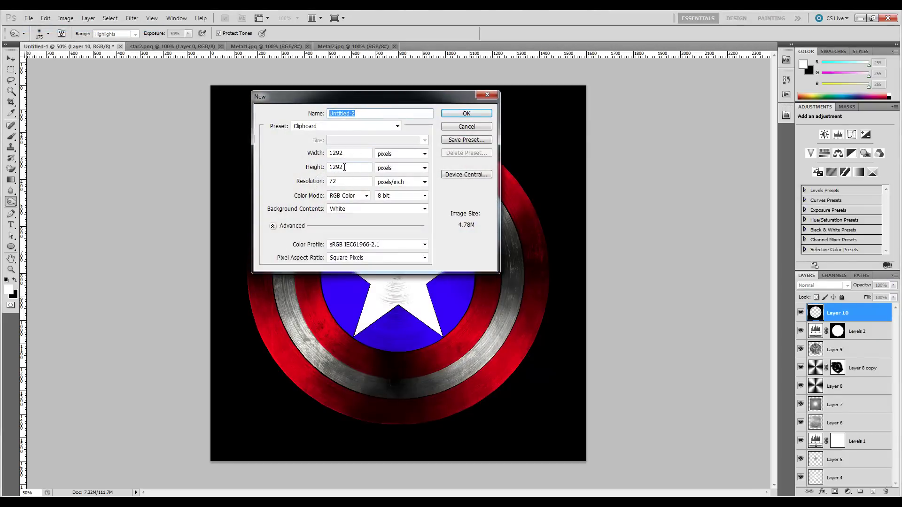
drag(347, 154, 283, 158)
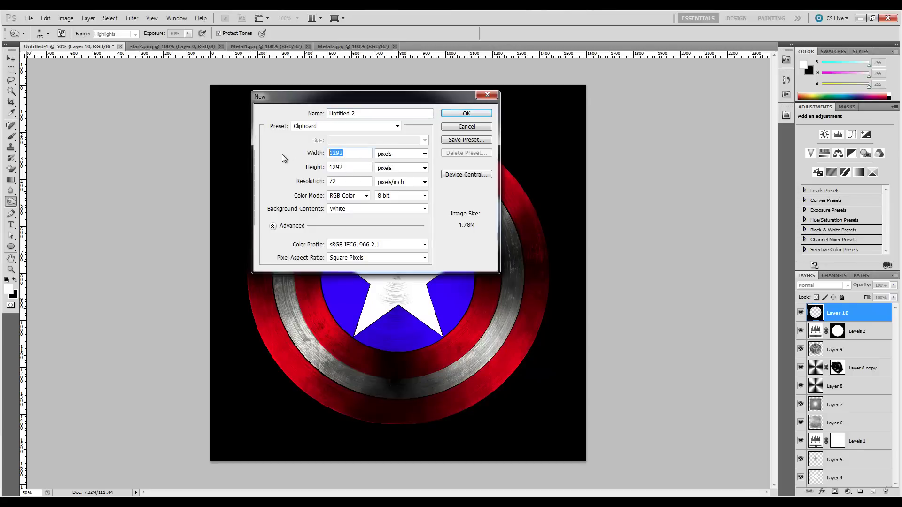
text(1600)
drag(346, 167, 299, 174)
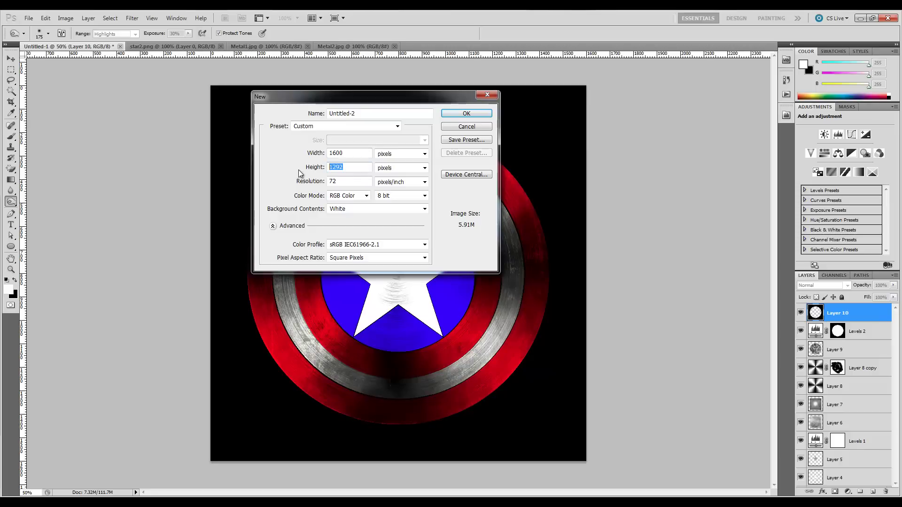
text(1600)
click(466, 114)
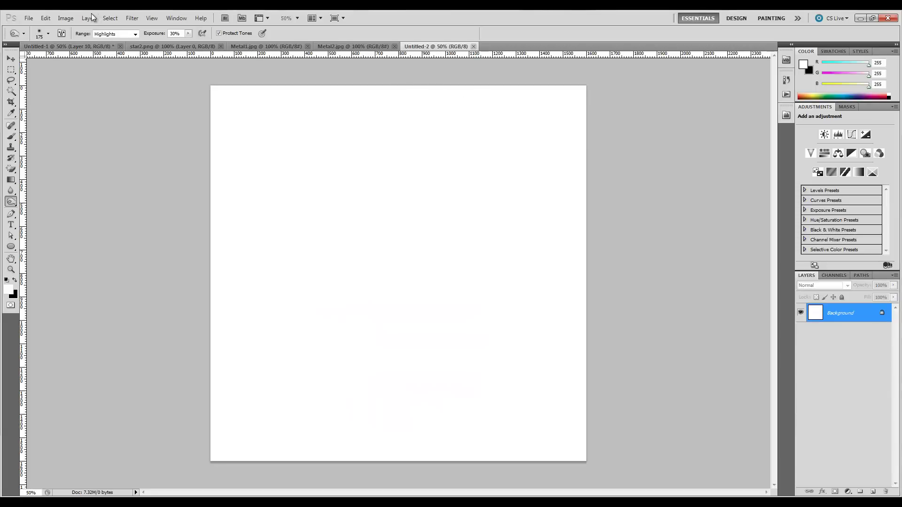
click(59, 18)
Paste the shield, merge Layer 1 with Background, and Magic Erase the white surround.
mouse_move(45, 18)
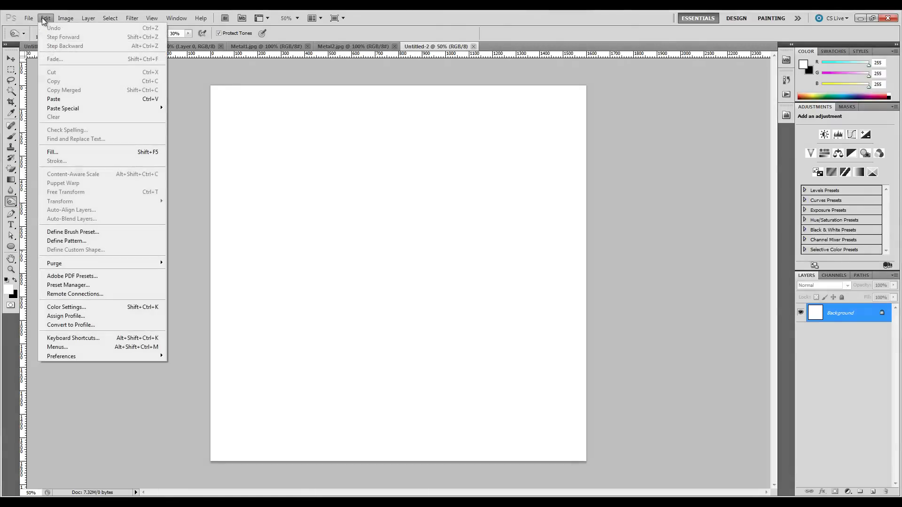
click(63, 99)
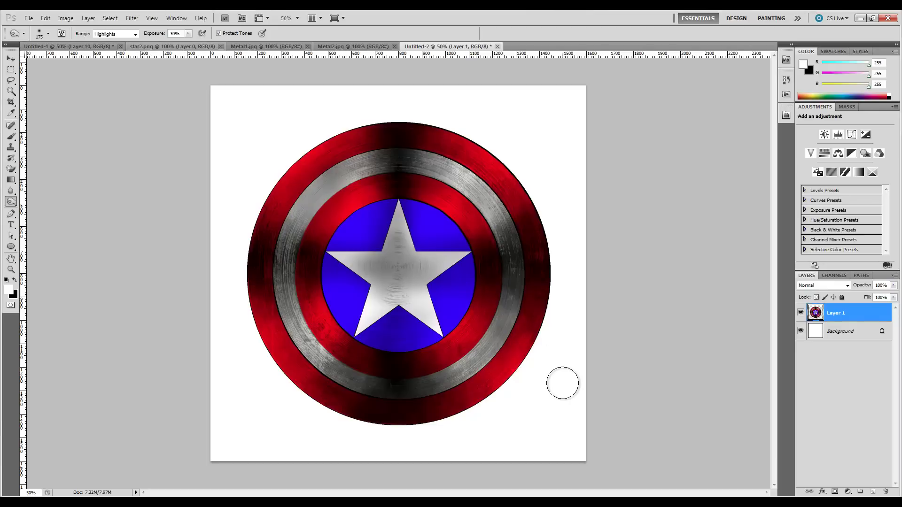
shift+click(855, 332)
right_click(854, 328)
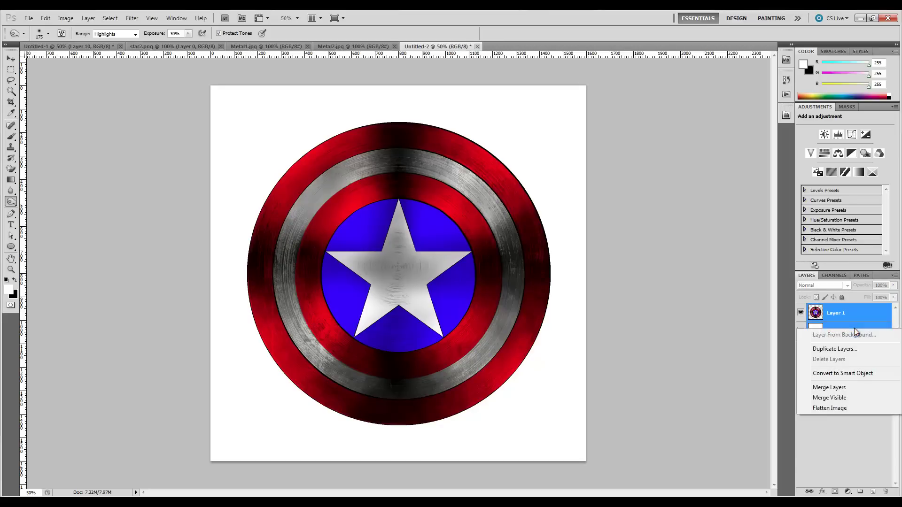
click(844, 387)
click(11, 170)
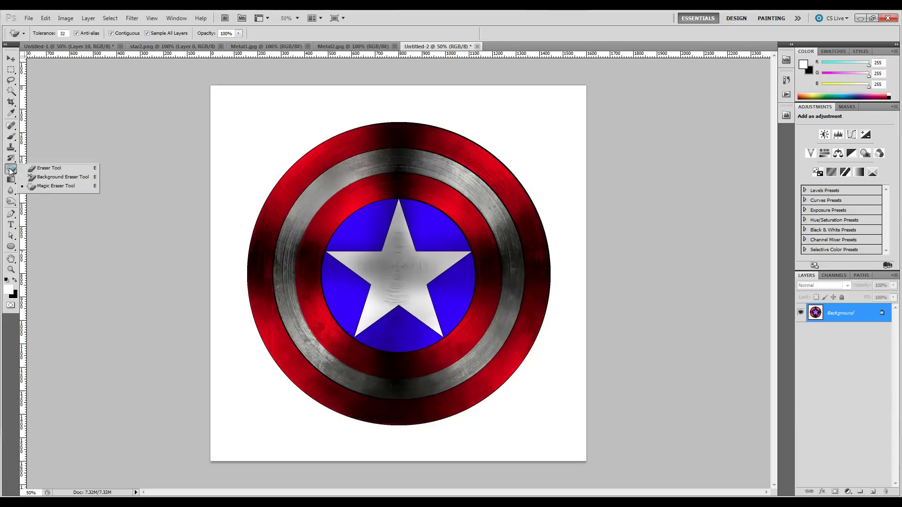
click(261, 123)
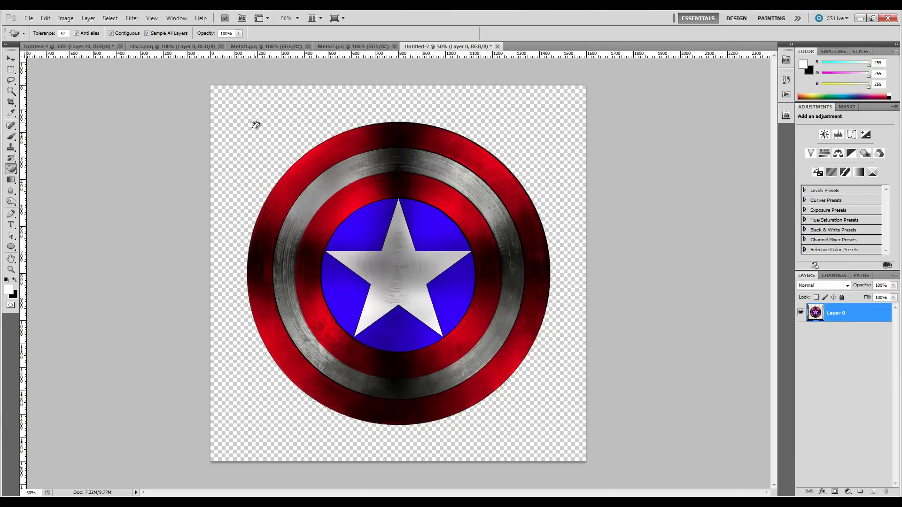
Start a Save As and name the file Caps-Shield.
click(31, 18)
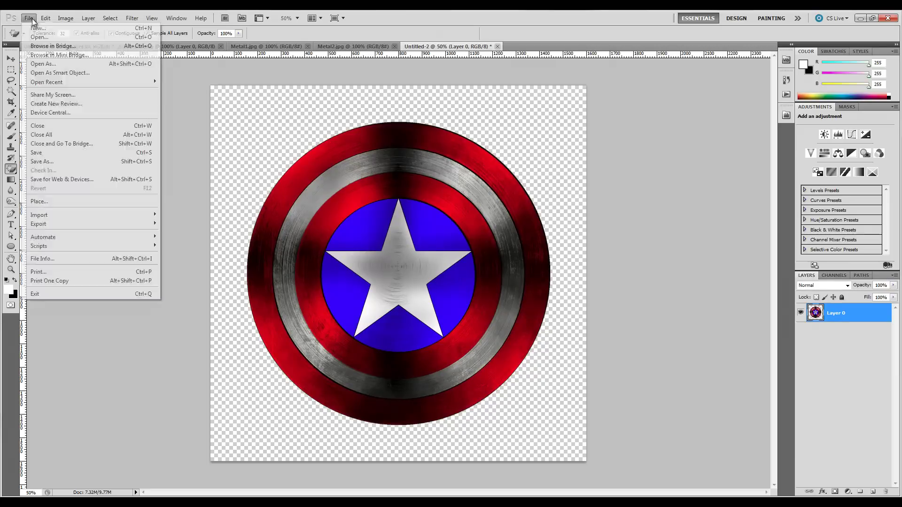
click(58, 155)
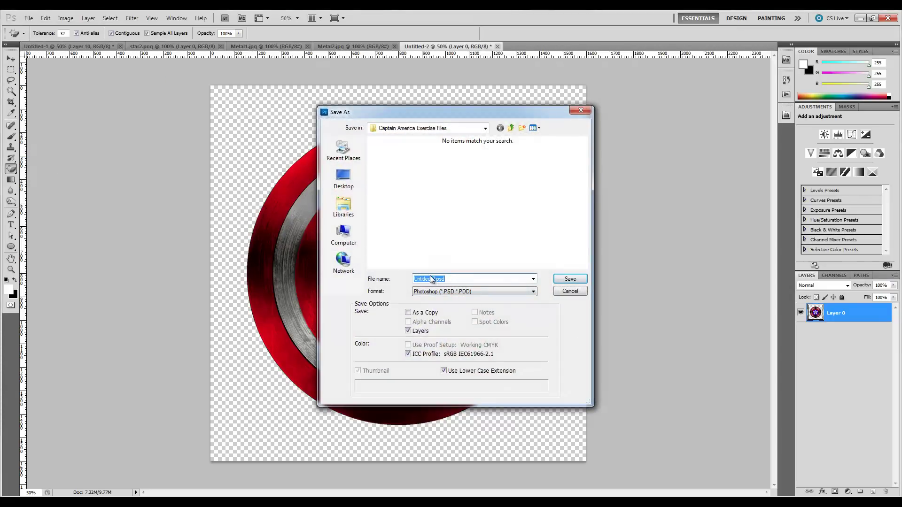
double_click(435, 279)
text(Caps-Shield)
Save it in PNG format, accepting PNG Options with Interlace None.
click(464, 292)
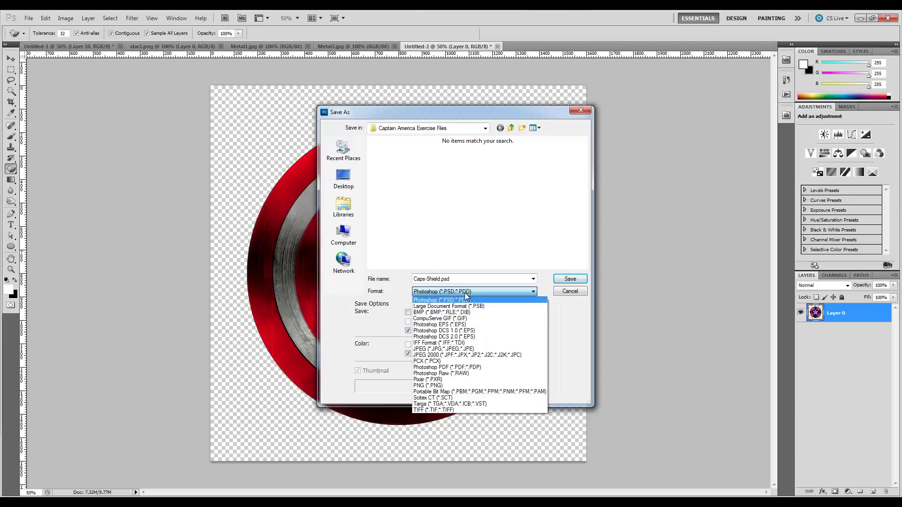
click(465, 293)
click(465, 293)
click(465, 294)
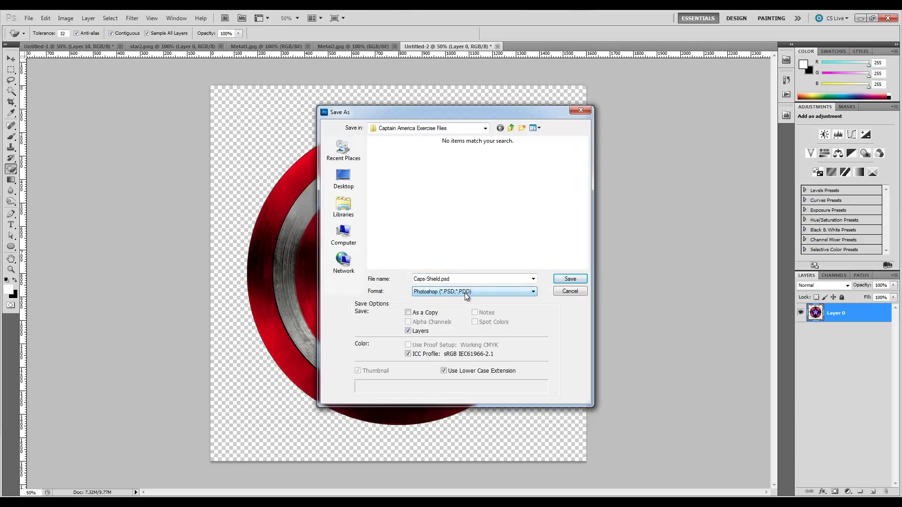
click(464, 292)
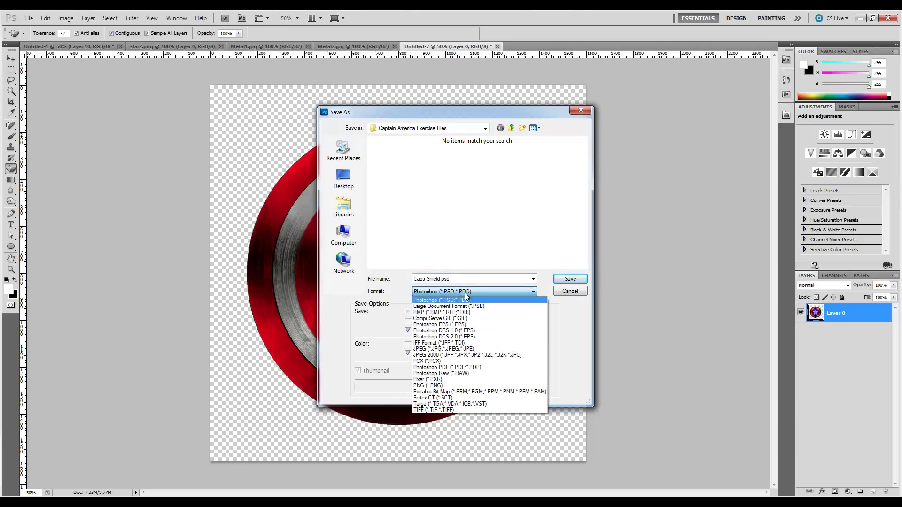
click(464, 293)
click(464, 293)
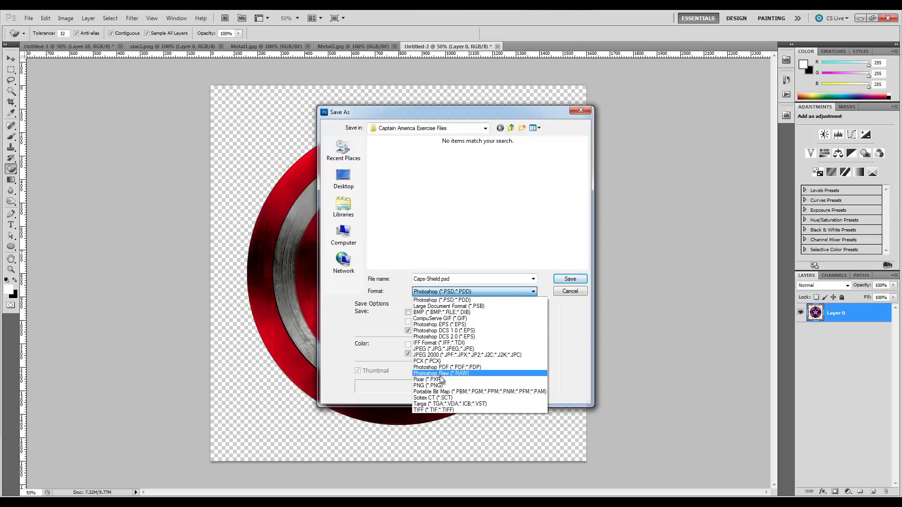
click(438, 387)
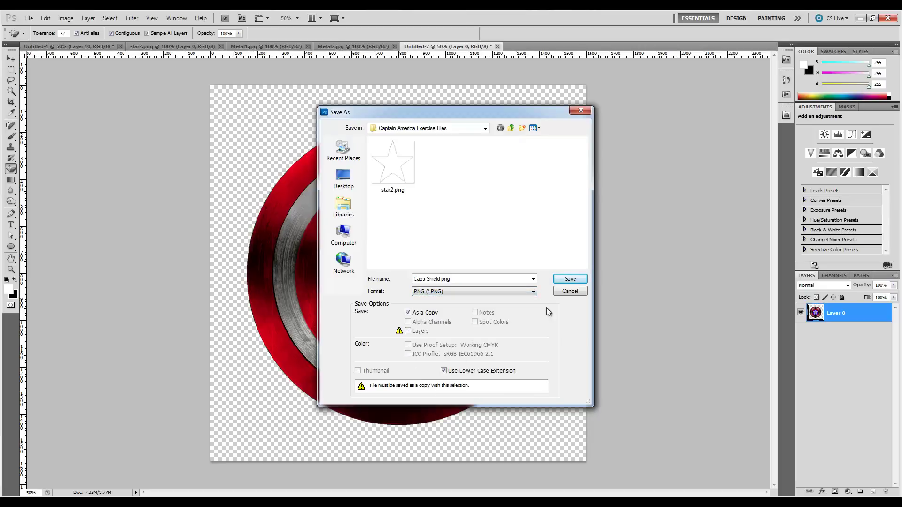
click(571, 279)
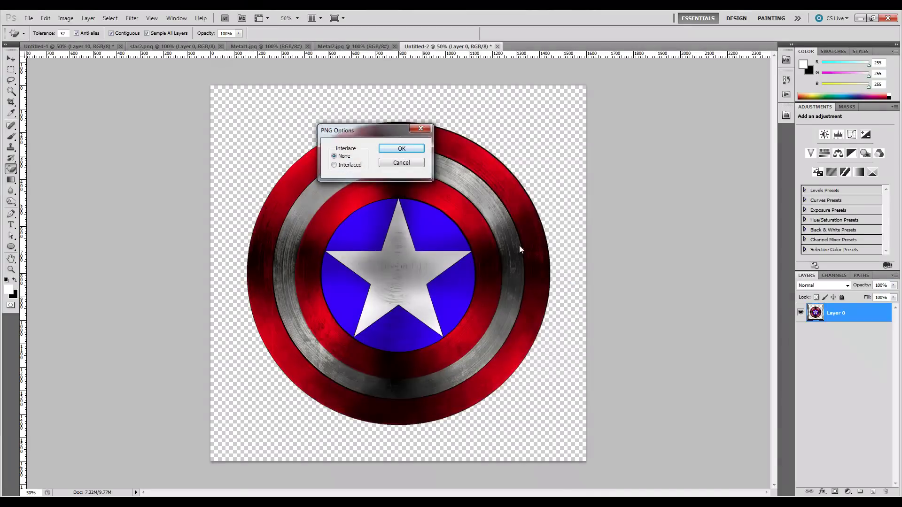
click(400, 147)
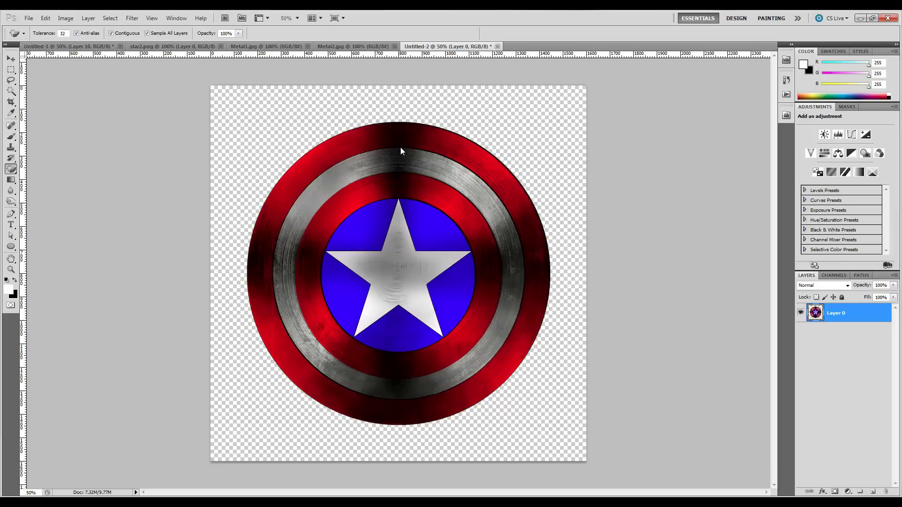